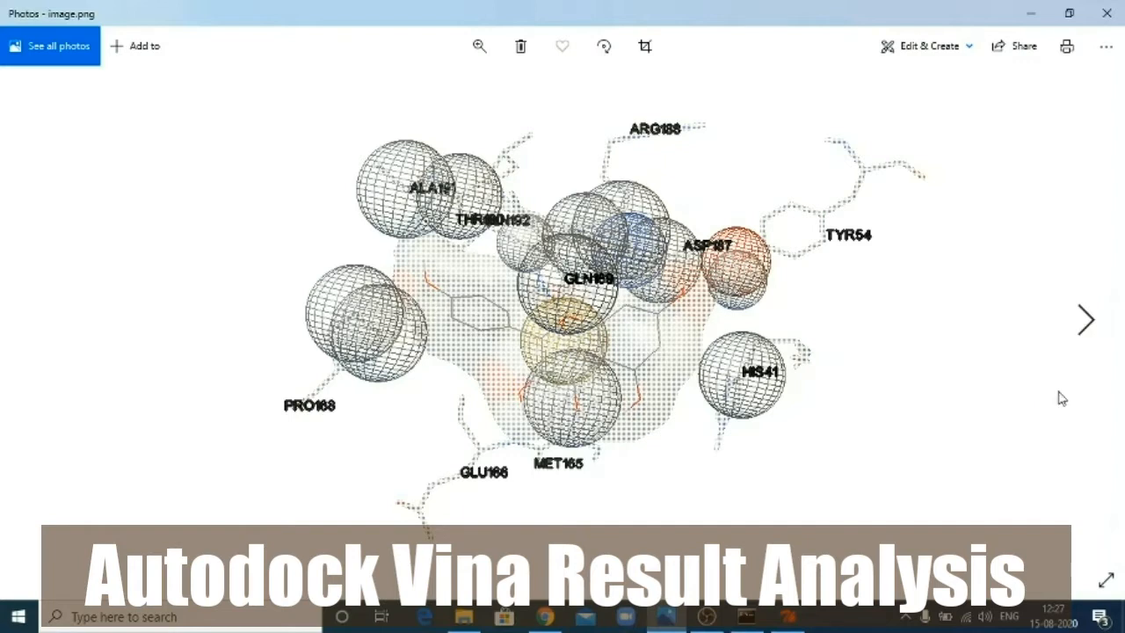
- Review the Kaempferol compound page on PubChem and the 6LU7 structure page on RCSB PDB in Chrome
{"action": "left_click", "coordinate": [1034, 13]}
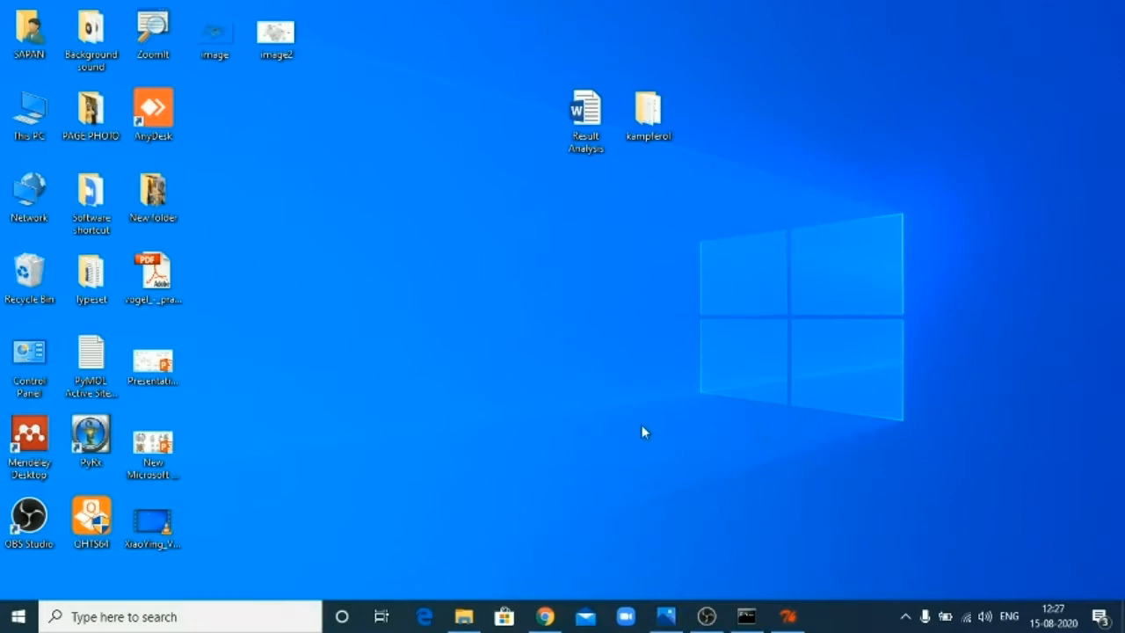
{"action": "left_click", "coordinate": [545, 616]}
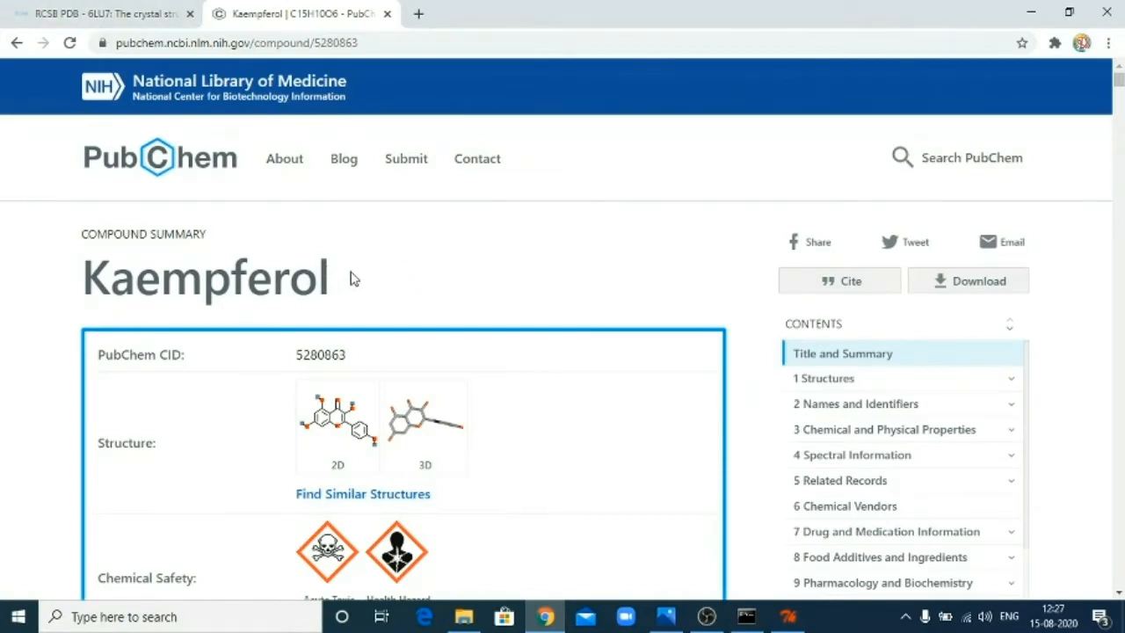
{"action": "left_click", "coordinate": [125, 15]}
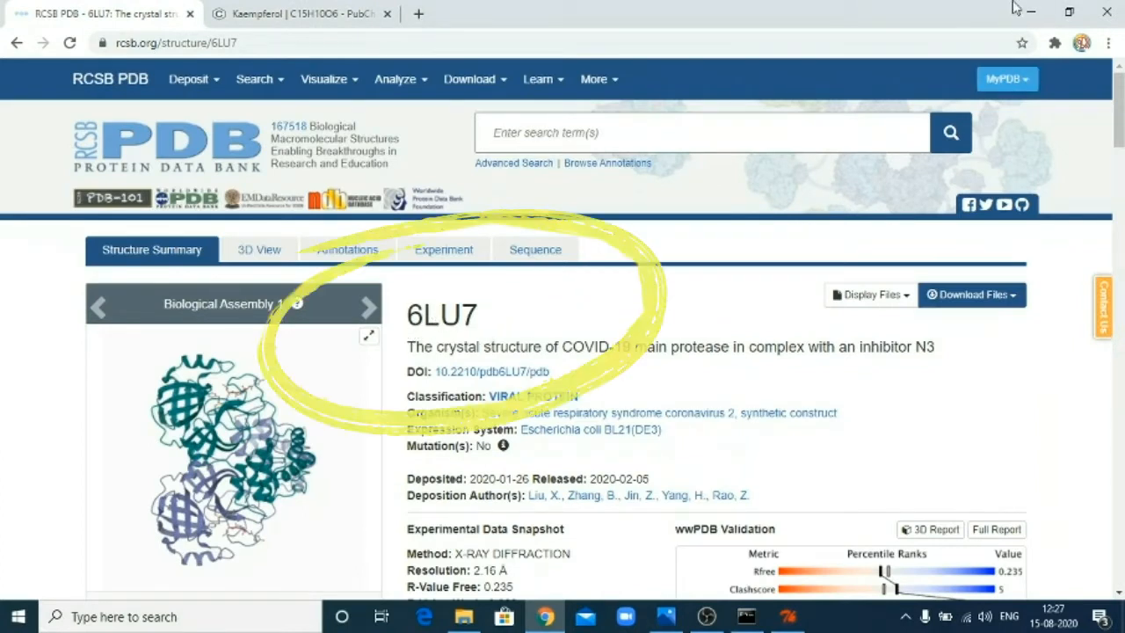
{"action": "left_click", "coordinate": [1033, 12]}
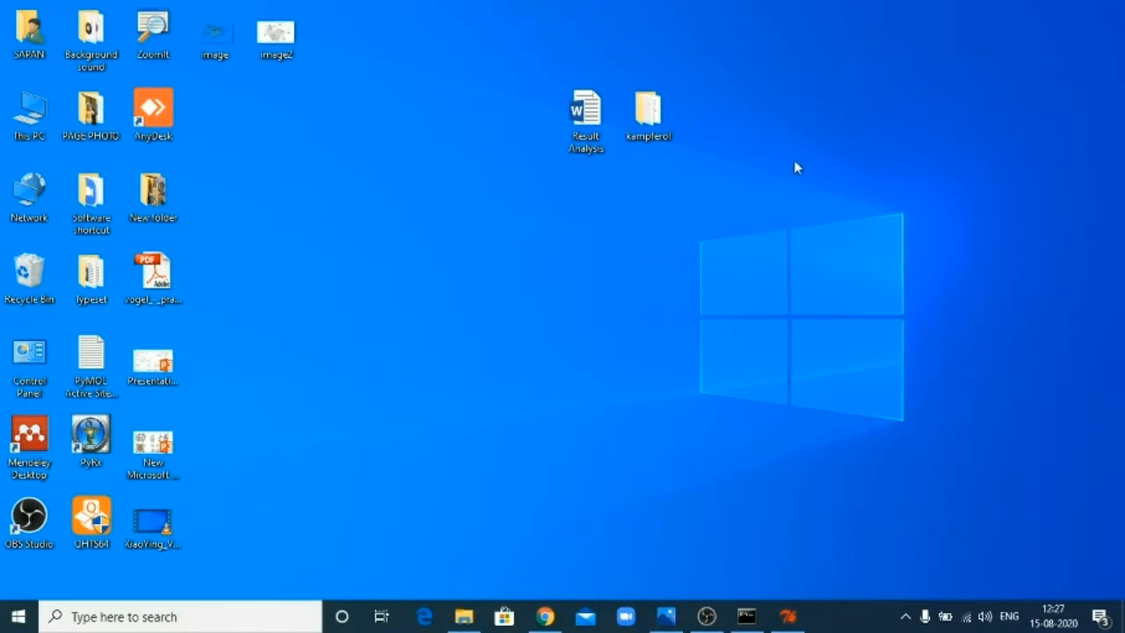
- Open the log text file from the kampferol folder on the desktop and maximize its window
{"action": "double_click", "coordinate": [650, 116]}
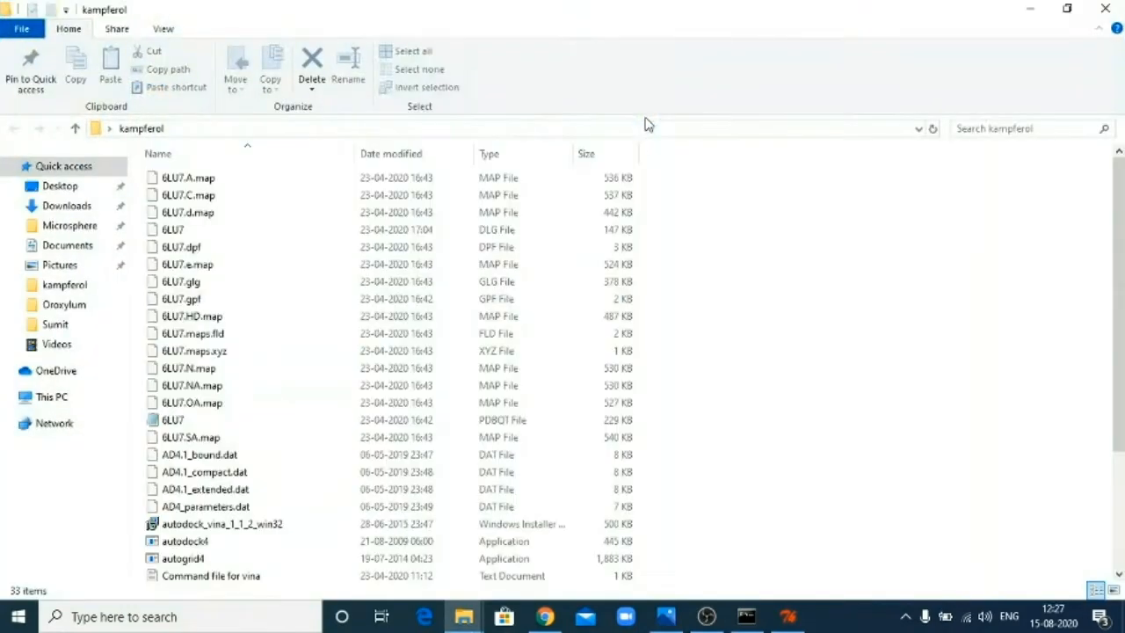
{"action": "scroll", "coordinate": [1041, 279], "scroll_direction": "down", "scroll_amount": 3}
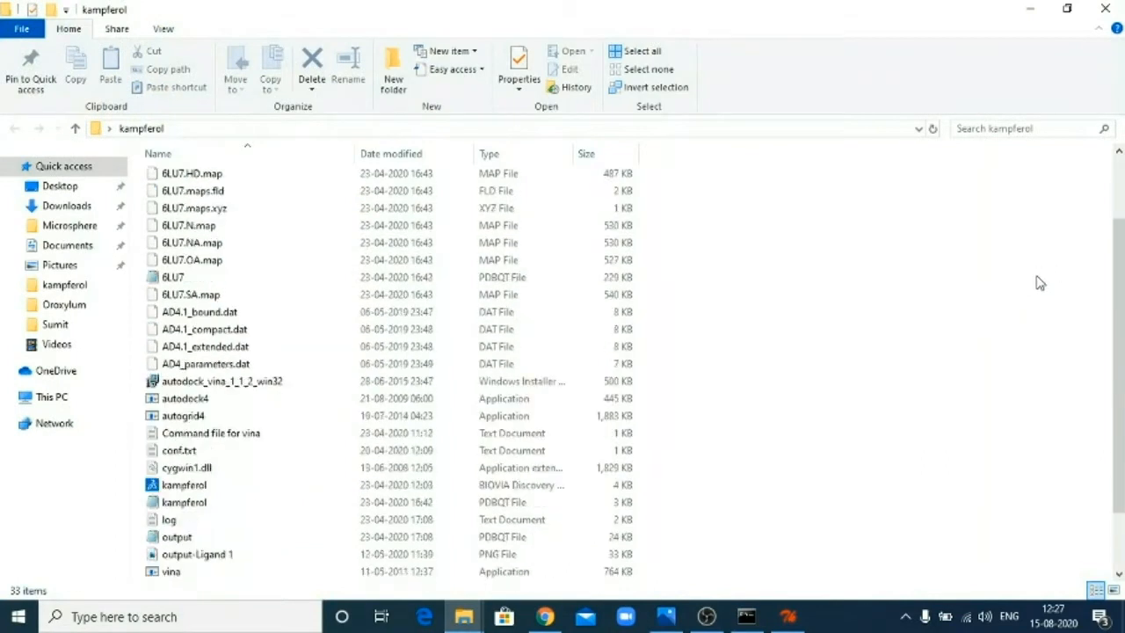
{"action": "scroll", "coordinate": [965, 323], "scroll_direction": "down", "scroll_amount": 1}
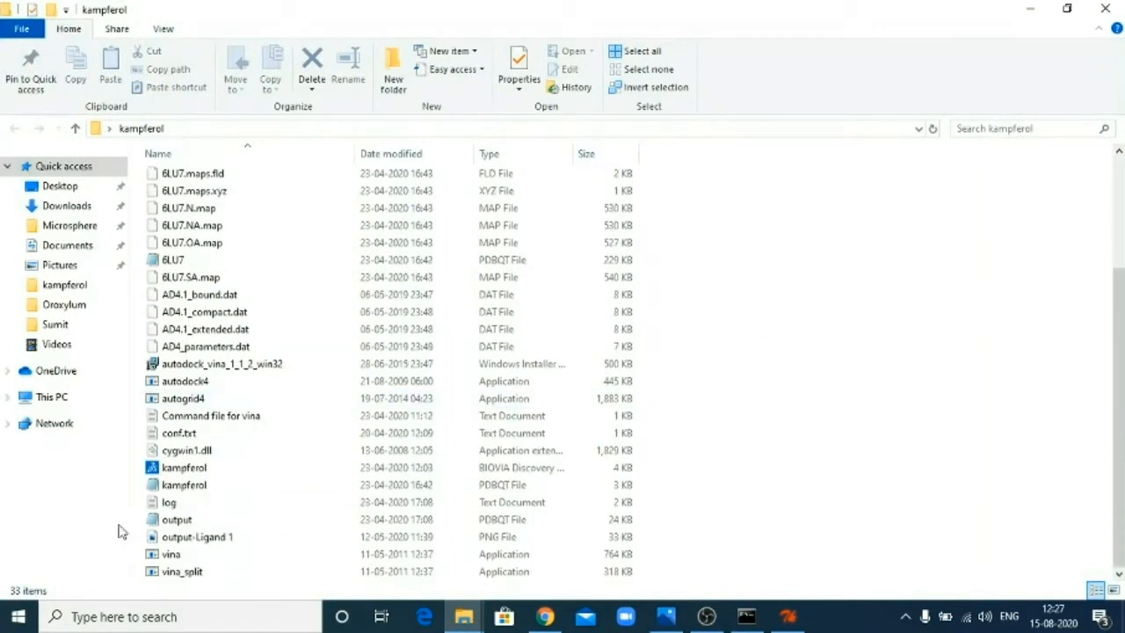
{"action": "left_click", "coordinate": [173, 520]}
{"action": "left_click", "coordinate": [171, 504]}
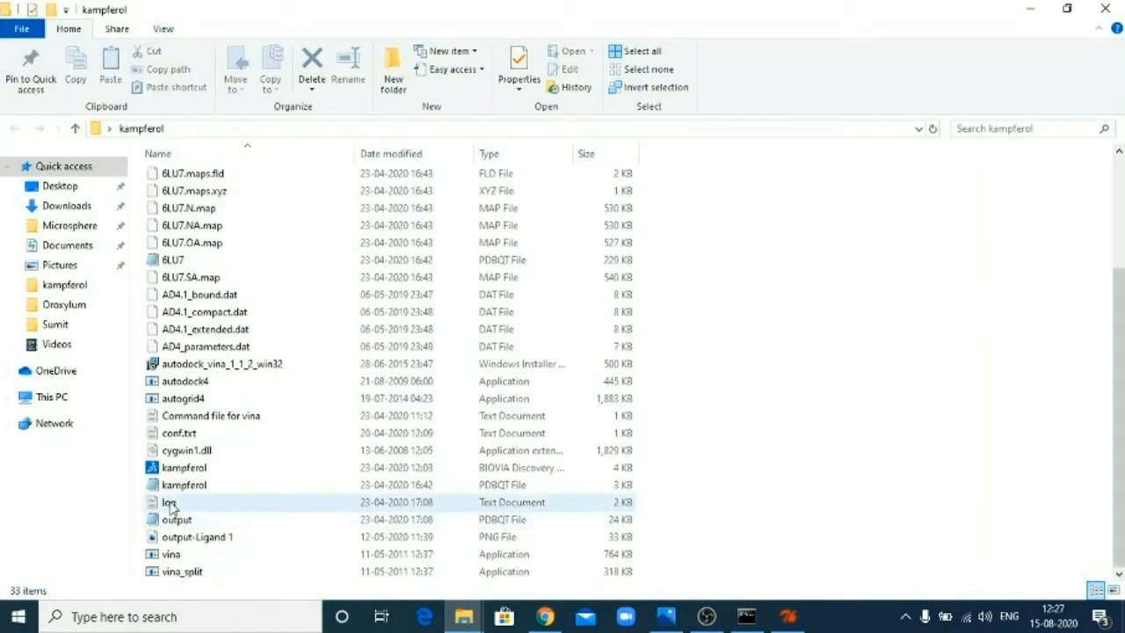
{"action": "double_click", "coordinate": [169, 503]}
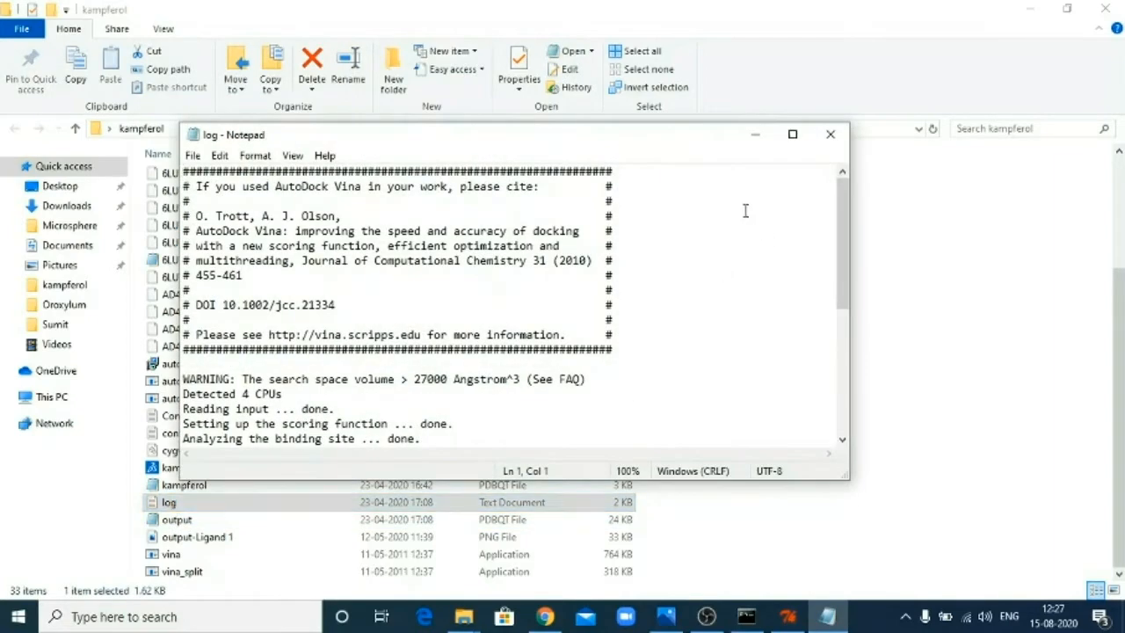
{"action": "left_click", "coordinate": [791, 134]}
- Examine the results table in the log, comparing the binding affinity and RMSD values of the docking modes
{"action": "scroll", "coordinate": [264, 375], "scroll_direction": "down", "scroll_amount": 1}
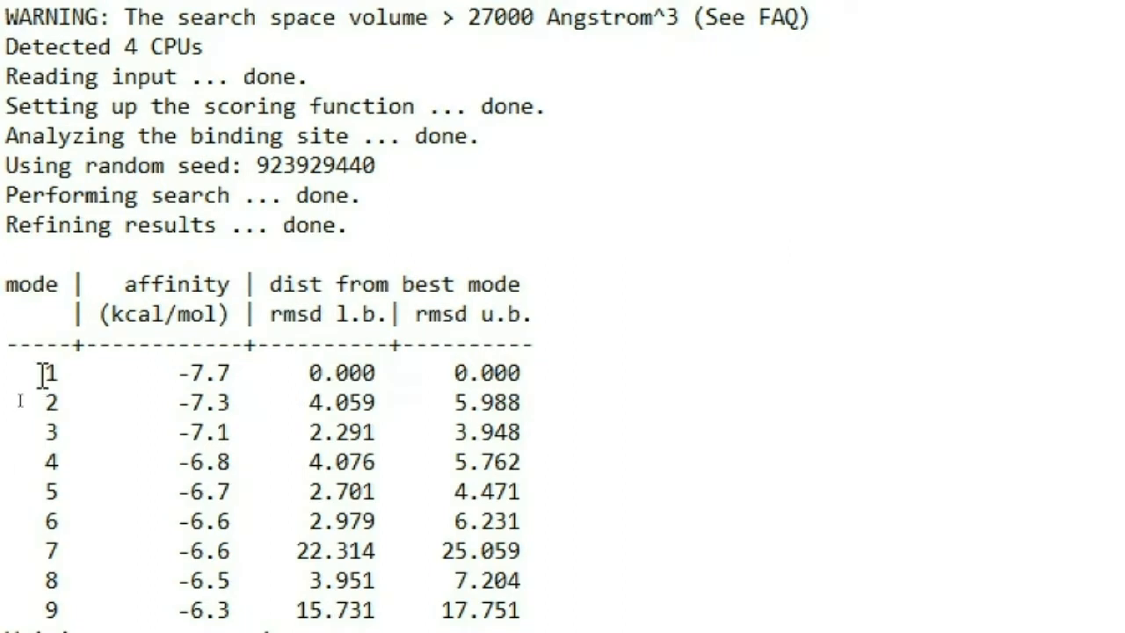
{"action": "left_click_drag", "start_coordinate": [46, 373], "coordinate": [61, 373]}
{"action": "left_click_drag", "start_coordinate": [176, 374], "coordinate": [235, 374]}
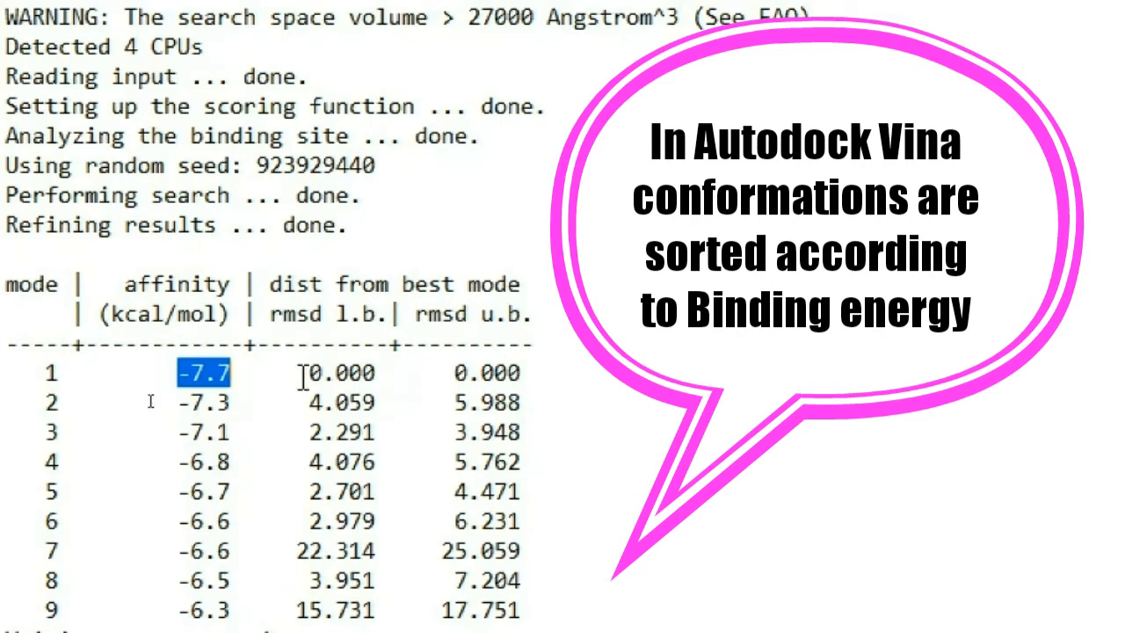
{"action": "left_click_drag", "start_coordinate": [298, 372], "coordinate": [382, 376]}
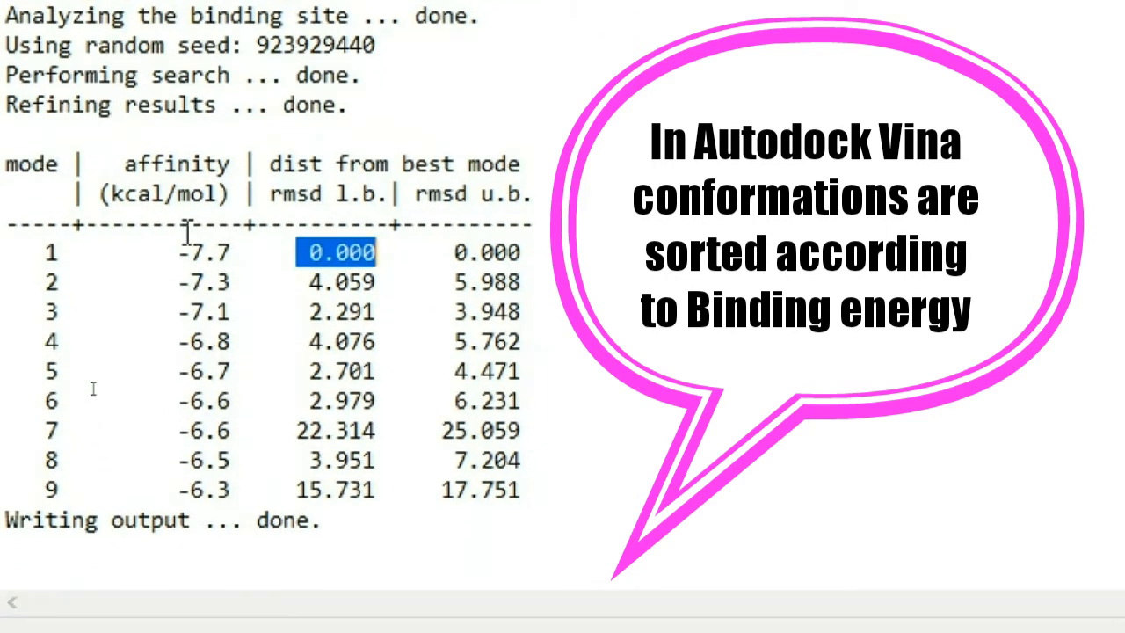
{"action": "left_click_drag", "start_coordinate": [308, 281], "coordinate": [380, 475]}
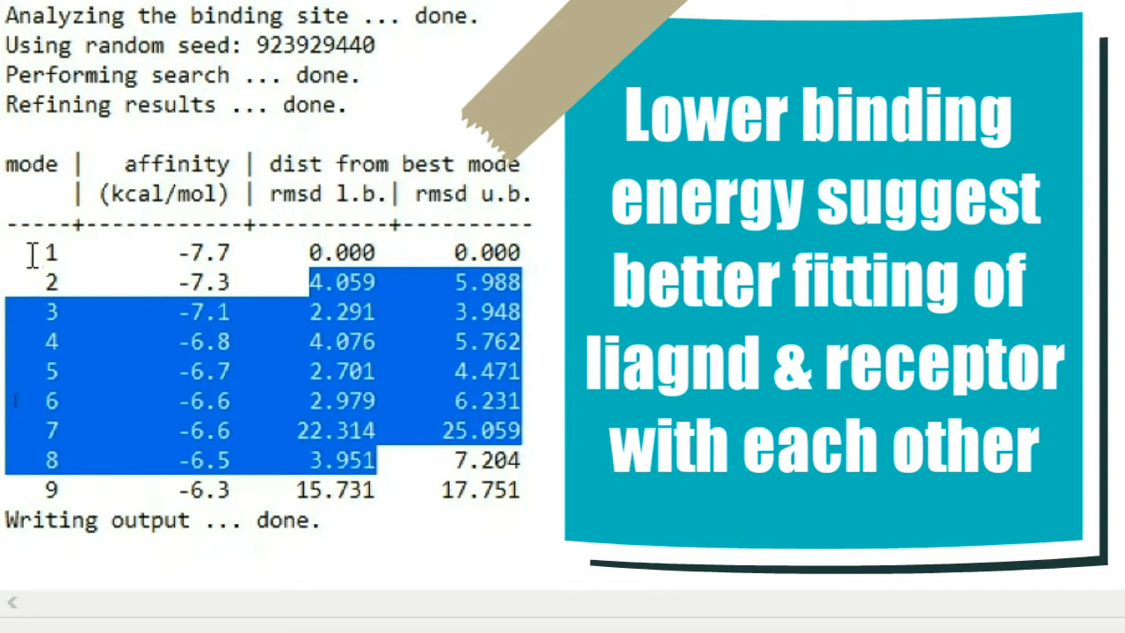
{"action": "left_click", "coordinate": [354, 401]}
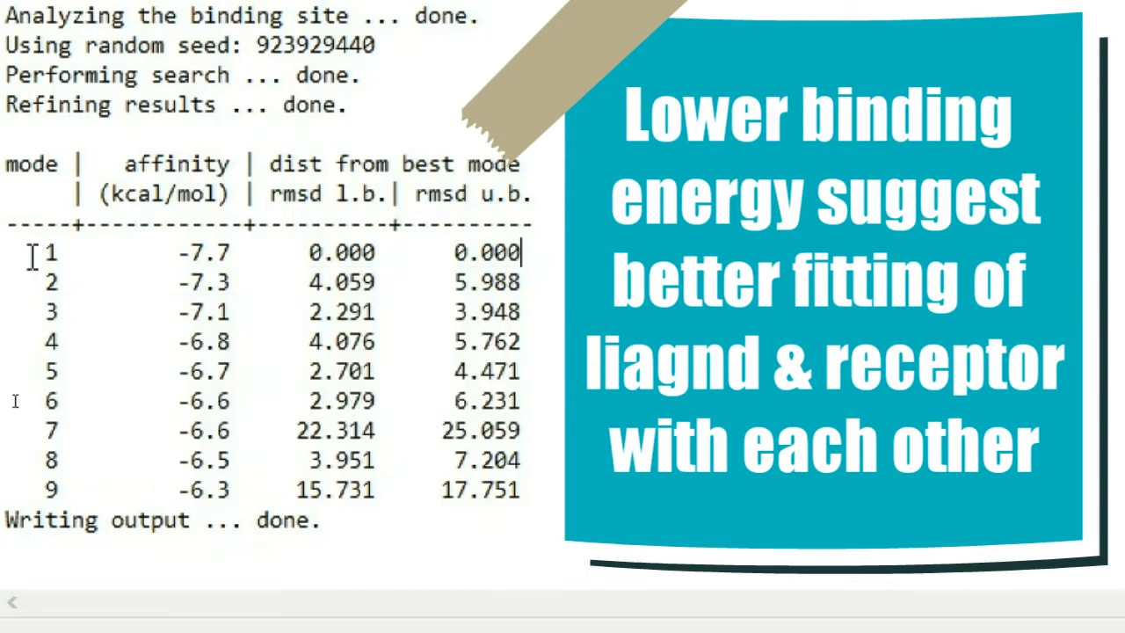
{"action": "left_click_drag", "start_coordinate": [31, 251], "coordinate": [381, 249]}
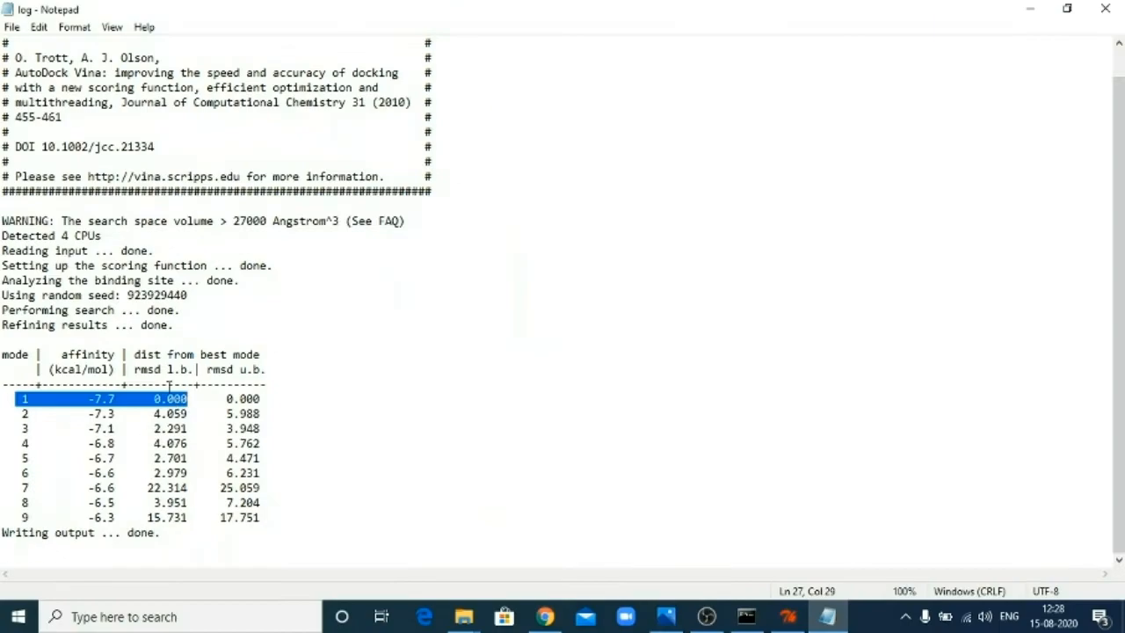
- Minimize the log, locate the output PDBQT file in the kampferol folder, and switch to AutoDockTools
{"action": "left_click", "coordinate": [1032, 9]}
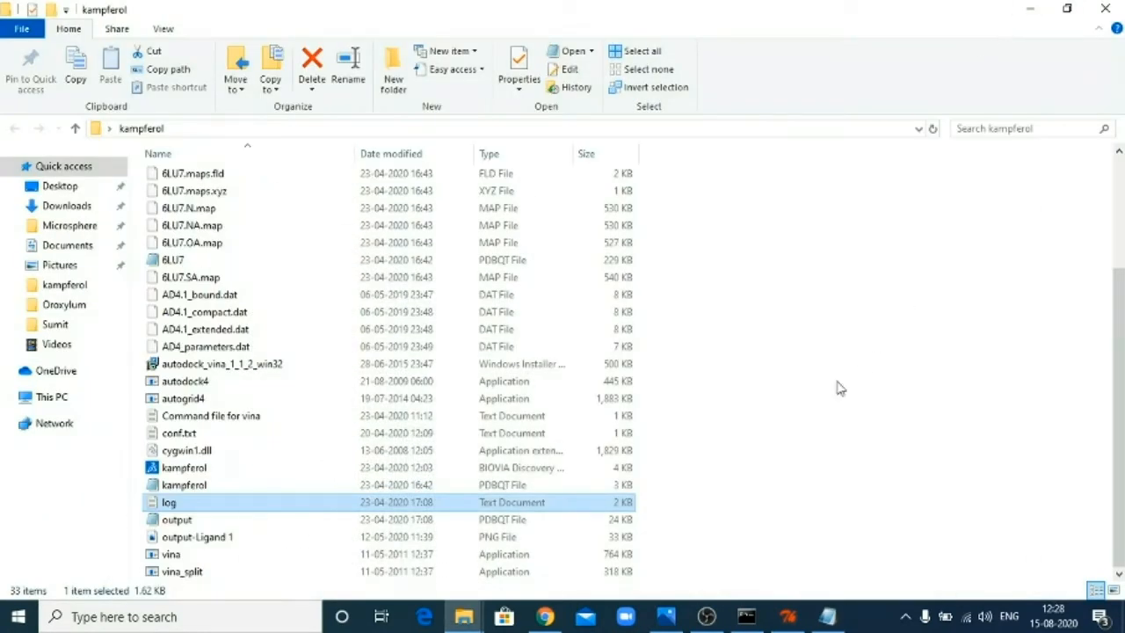
{"action": "left_click", "coordinate": [202, 519]}
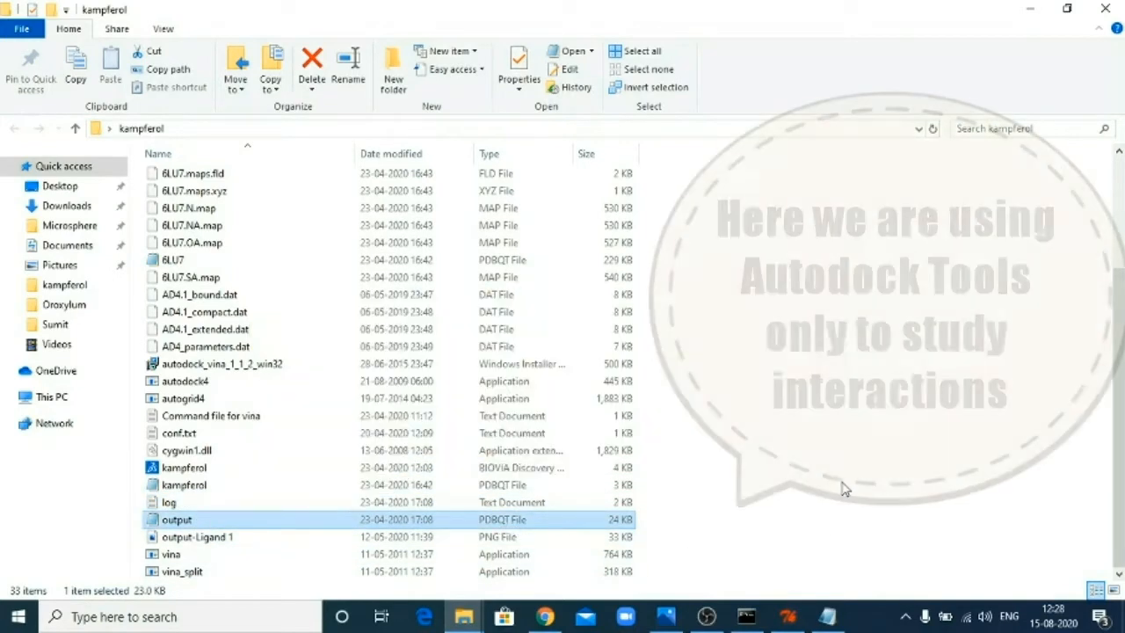
{"action": "left_click", "coordinate": [787, 616]}
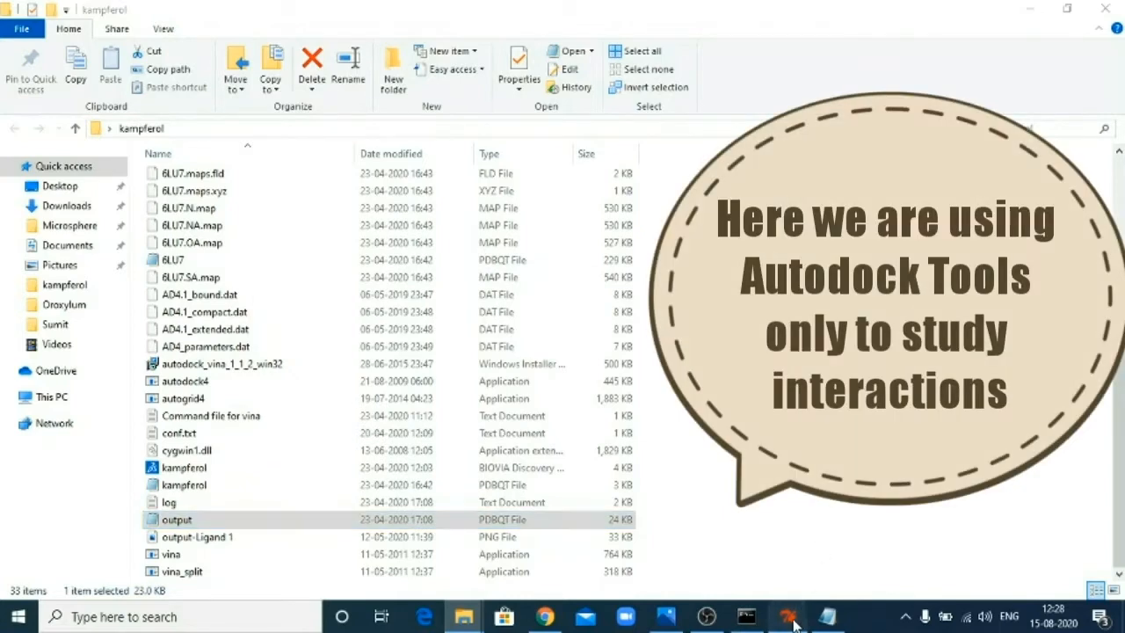
{"action": "left_click", "coordinate": [557, 8]}
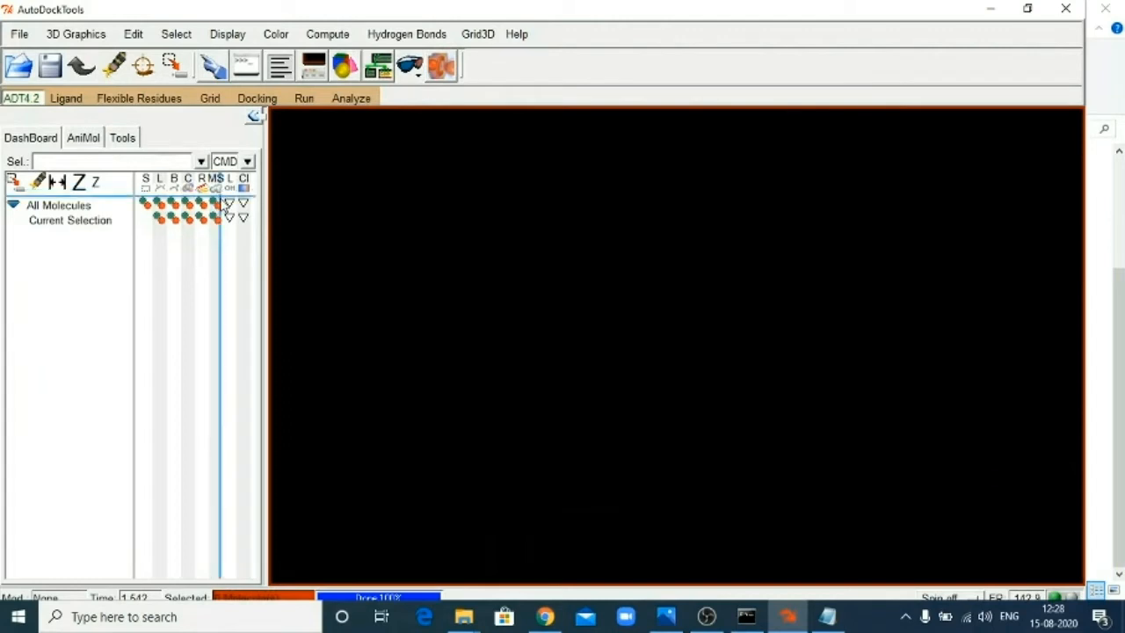
- Open the output PDBQT file from the desktop's kampferol folder as an AutoDock Vina result
{"action": "left_click", "coordinate": [351, 99]}
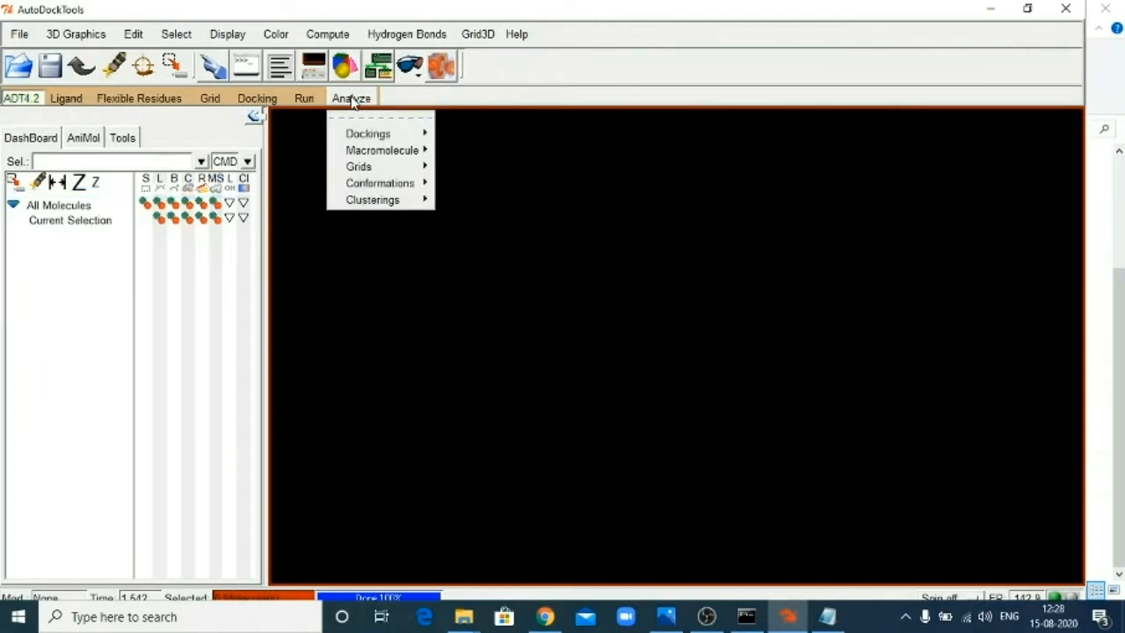
{"action": "mouse_move", "coordinate": [383, 134]}
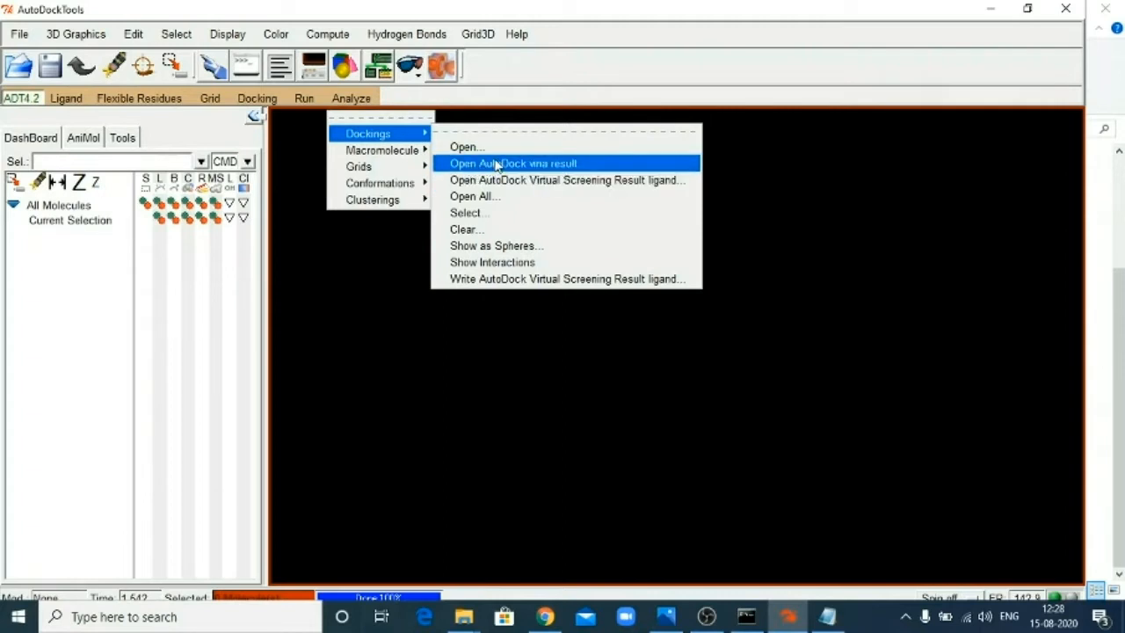
{"action": "left_click", "coordinate": [534, 164]}
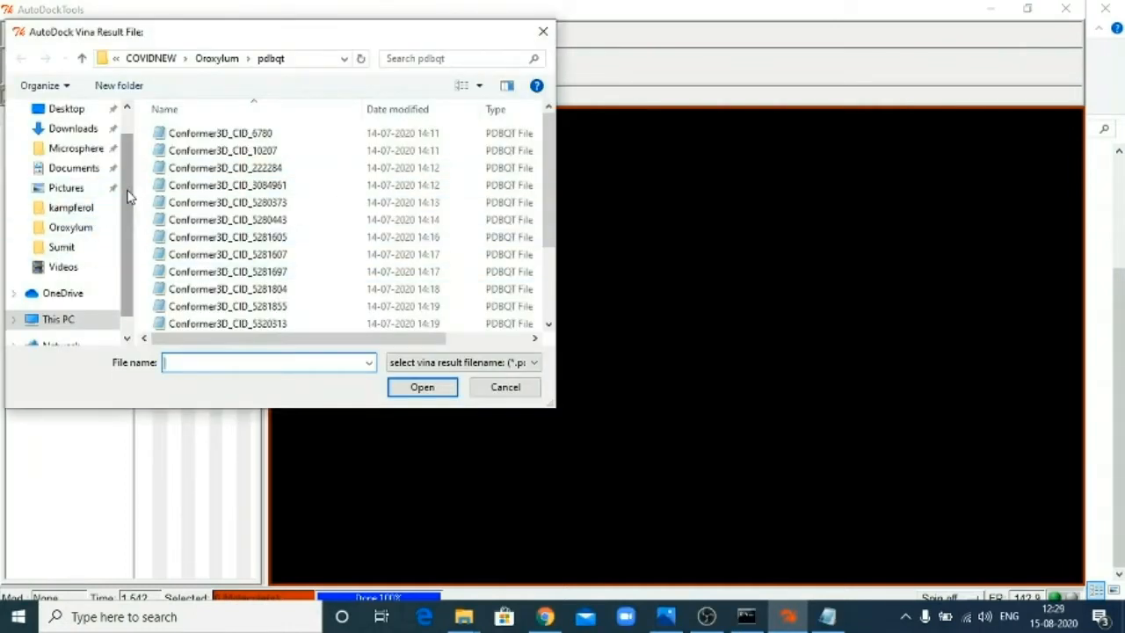
{"action": "scroll", "coordinate": [132, 195], "scroll_direction": "up", "scroll_amount": 1}
{"action": "left_click", "coordinate": [69, 144]}
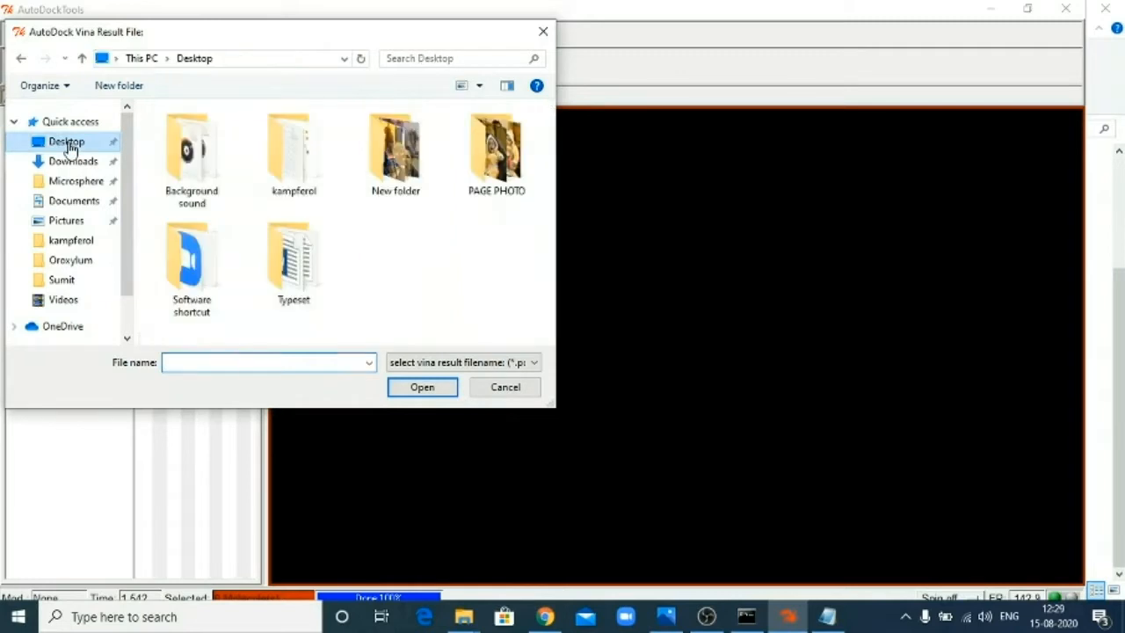
{"action": "double_click", "coordinate": [292, 168]}
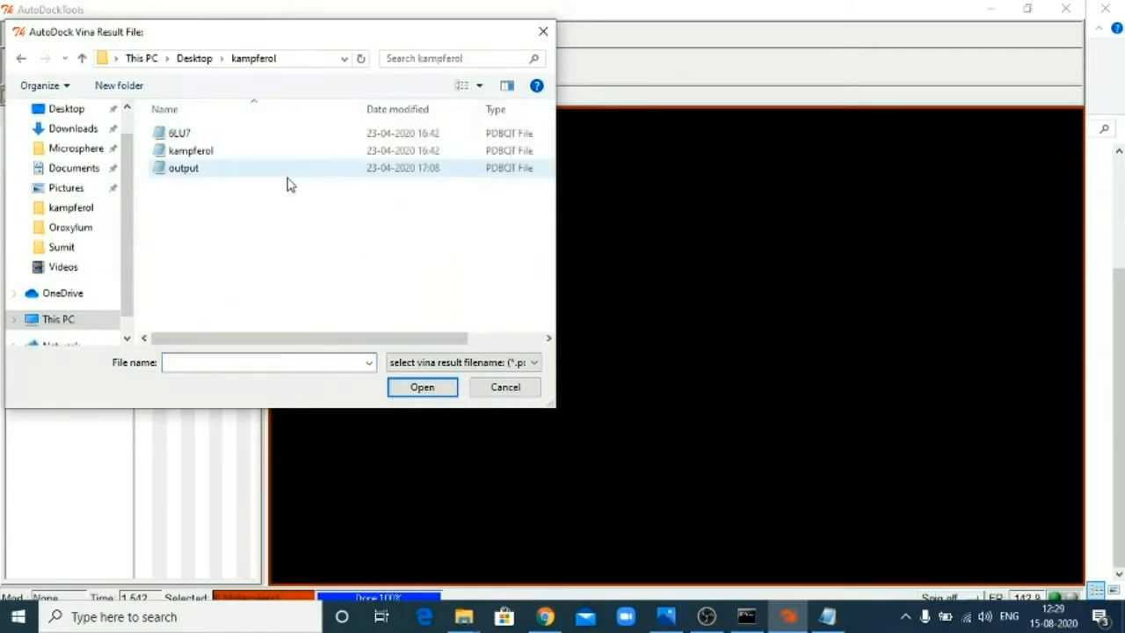
{"action": "left_click", "coordinate": [184, 170]}
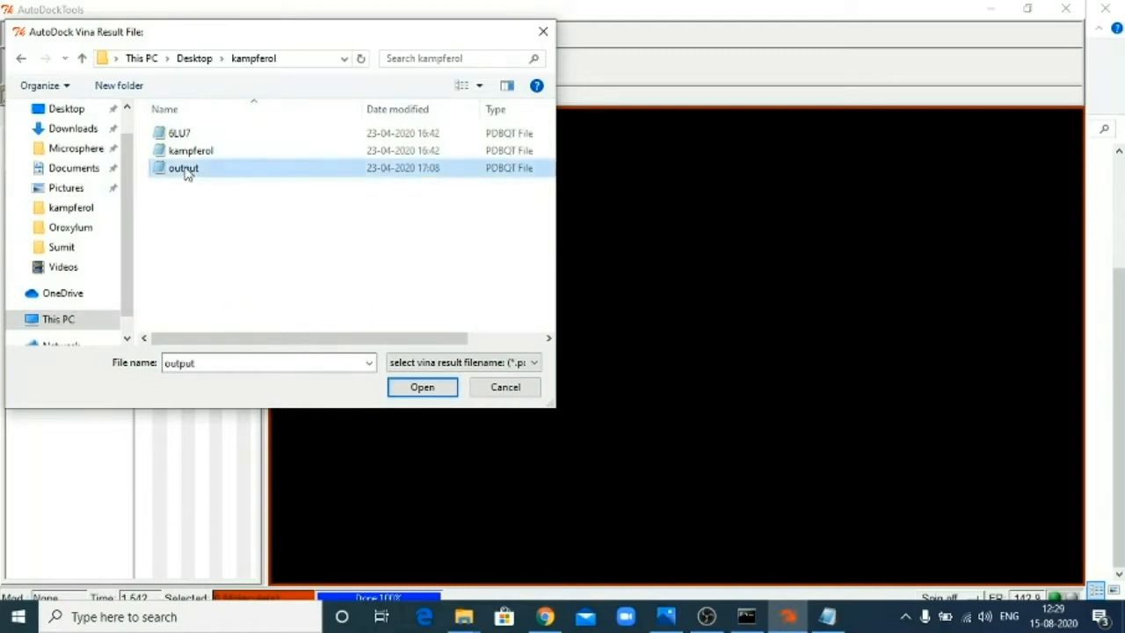
{"action": "left_click", "coordinate": [422, 387]}
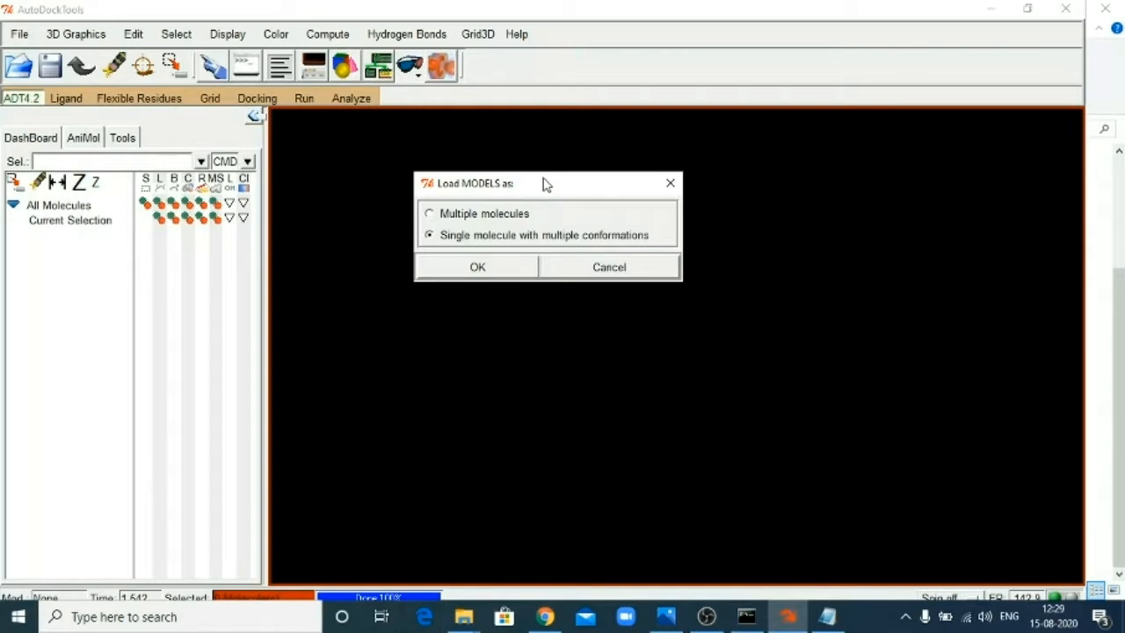
- Load the models as a single molecule with multiple conformations and dismiss the notice about the added conformations
{"action": "left_click_drag", "start_coordinate": [543, 183], "coordinate": [543, 189]}
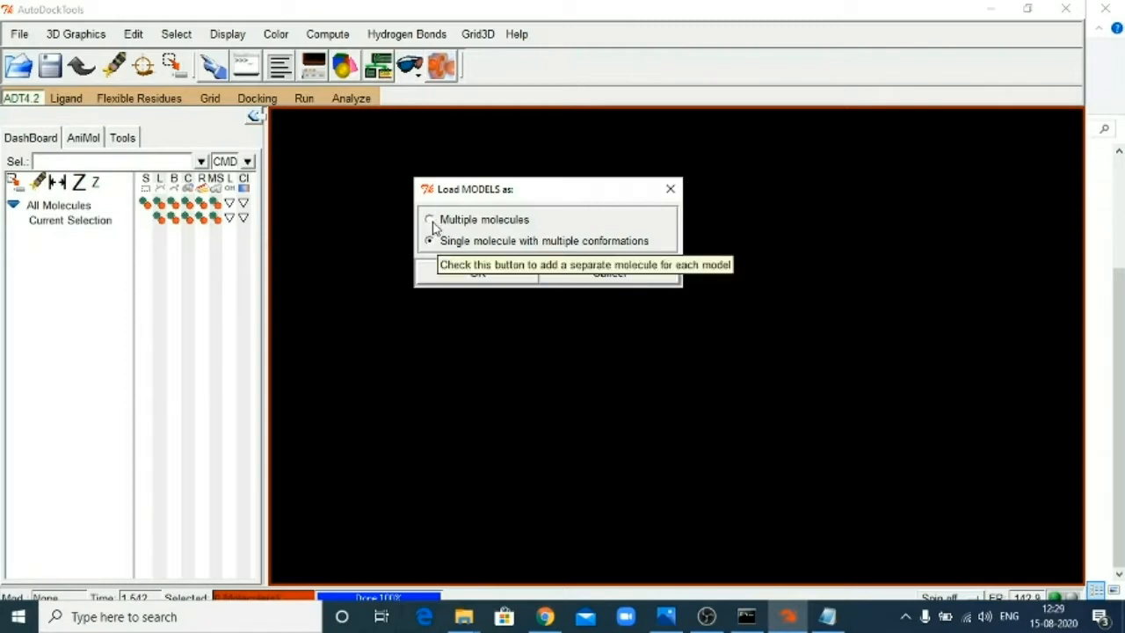
{"action": "left_click", "coordinate": [477, 276]}
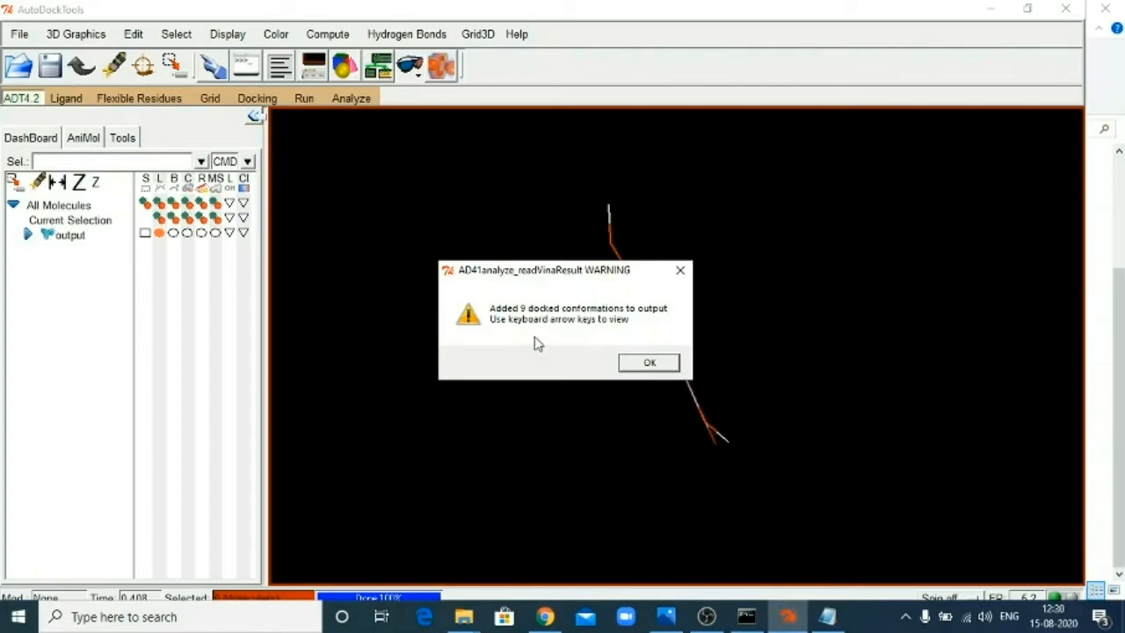
{"action": "left_click", "coordinate": [648, 365]}
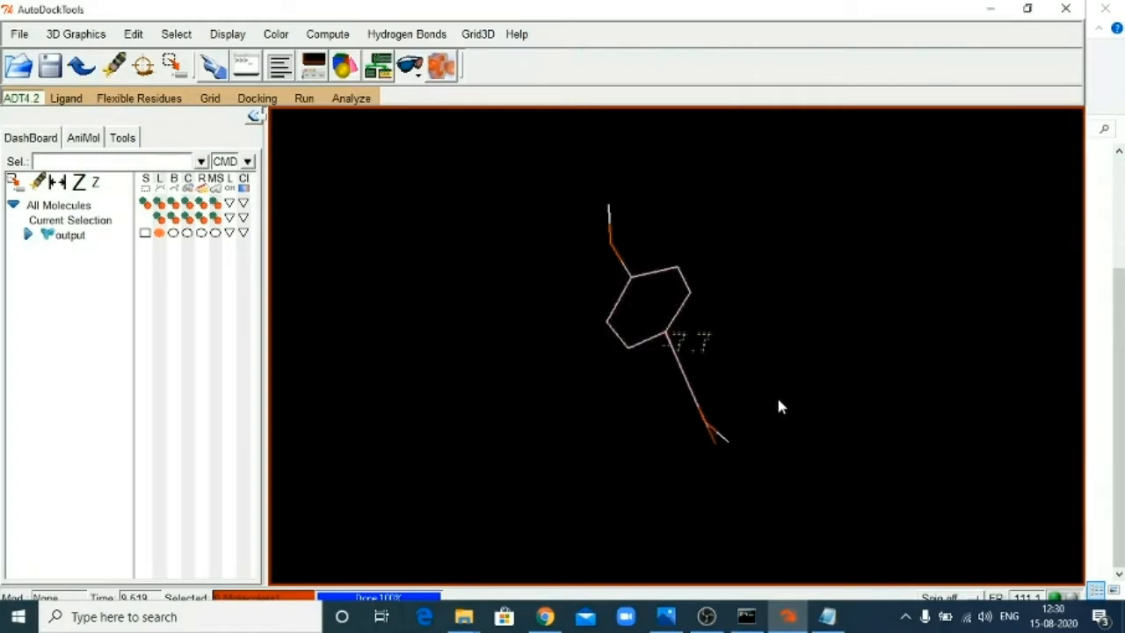
- Inspect the first and second docked conformations and compare the second one's energy with the mode 2 row in the log
{"action": "scroll", "coordinate": [775, 400], "scroll_direction": "up", "scroll_amount": 3}
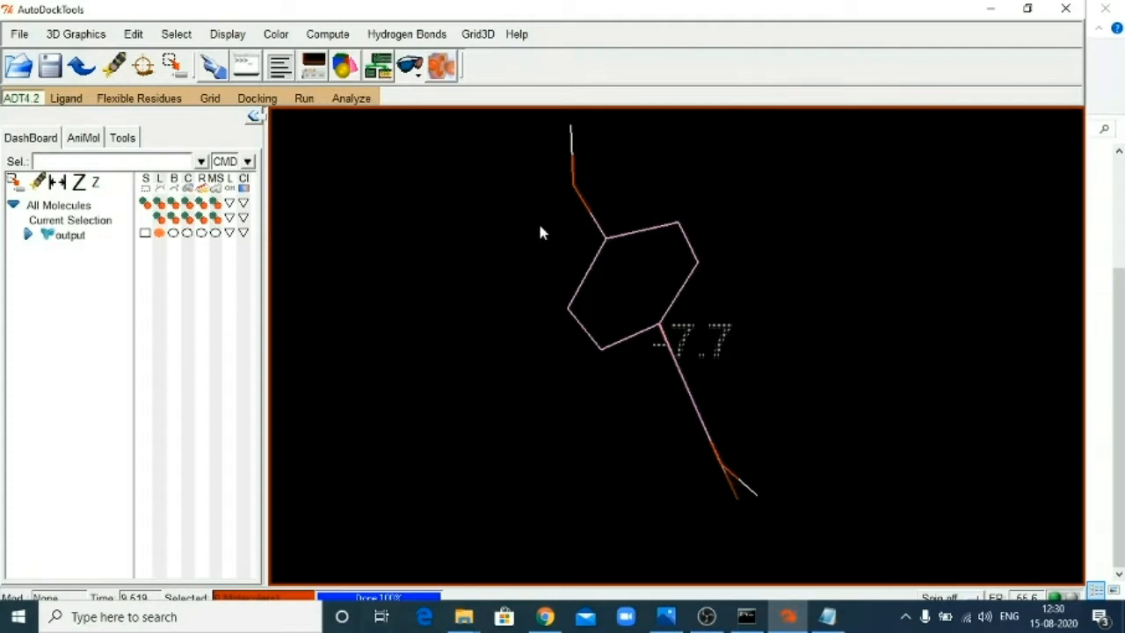
{"action": "left_click_drag", "start_coordinate": [850, 424], "coordinate": [785, 393]}
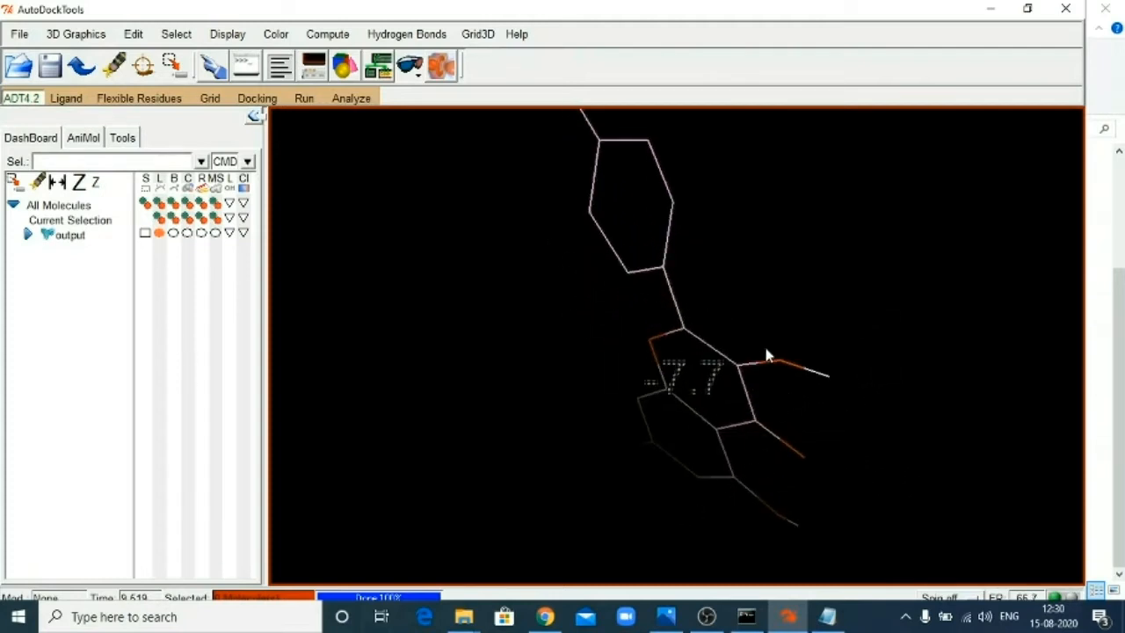
{"action": "left_click_drag", "start_coordinate": [766, 355], "coordinate": [710, 424]}
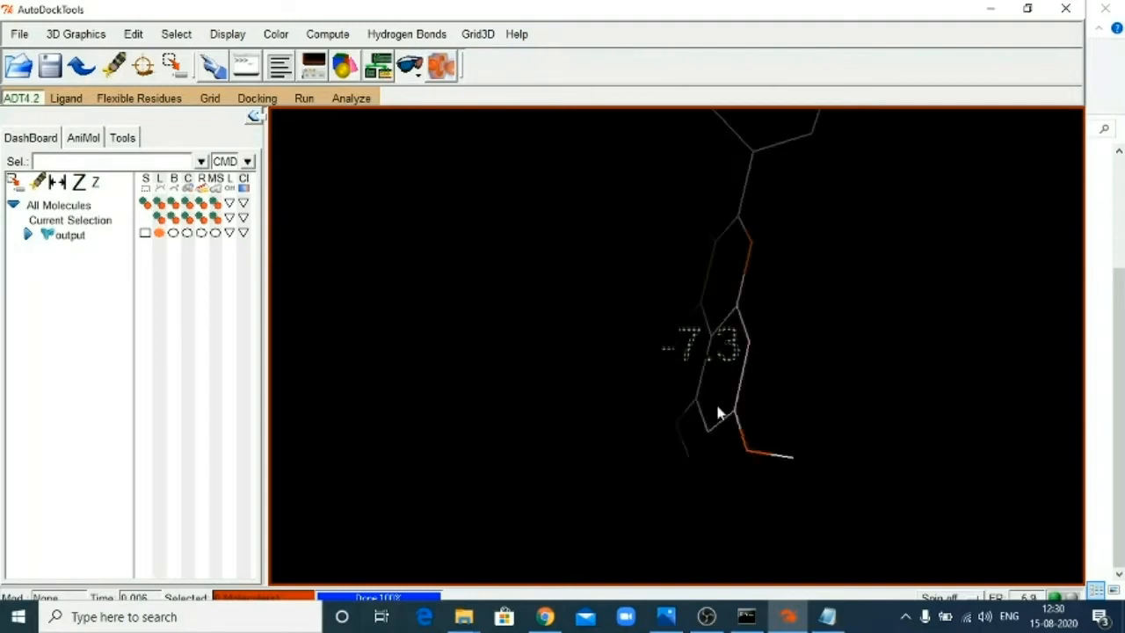
{"action": "left_click_drag", "start_coordinate": [746, 167], "coordinate": [833, 256]}
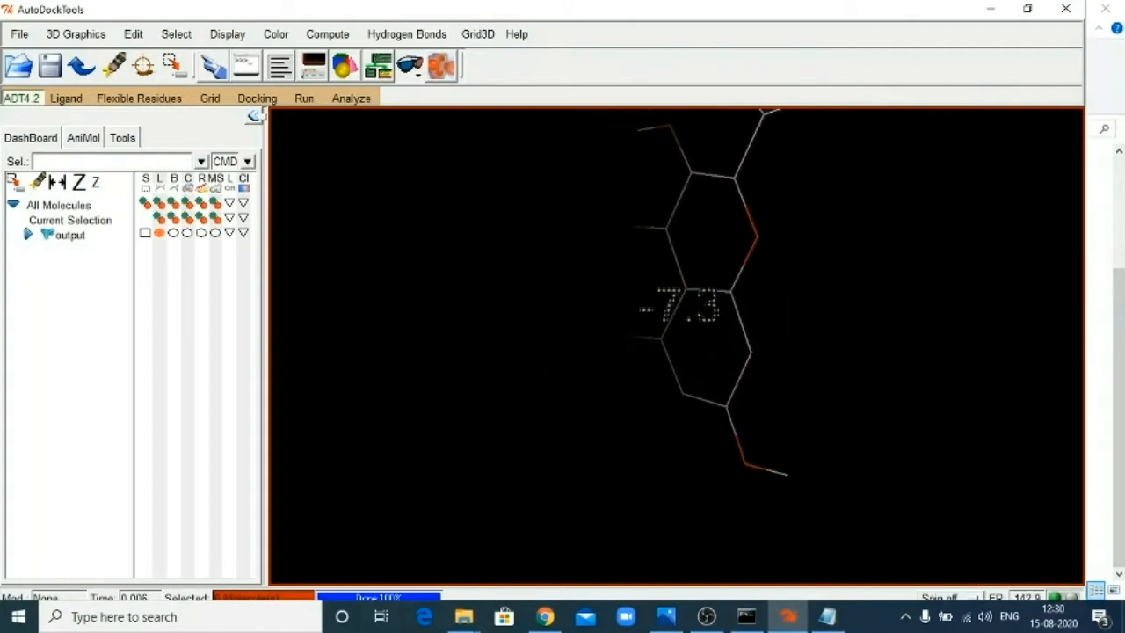
{"action": "left_click", "coordinate": [827, 616]}
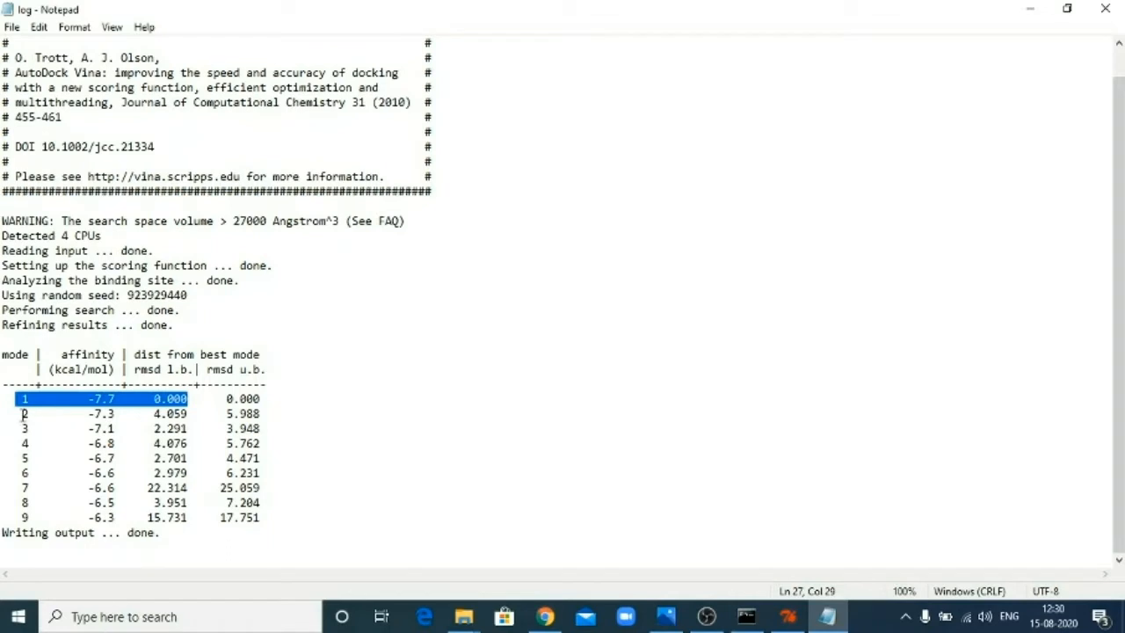
{"action": "left_click_drag", "start_coordinate": [22, 413], "coordinate": [120, 420]}
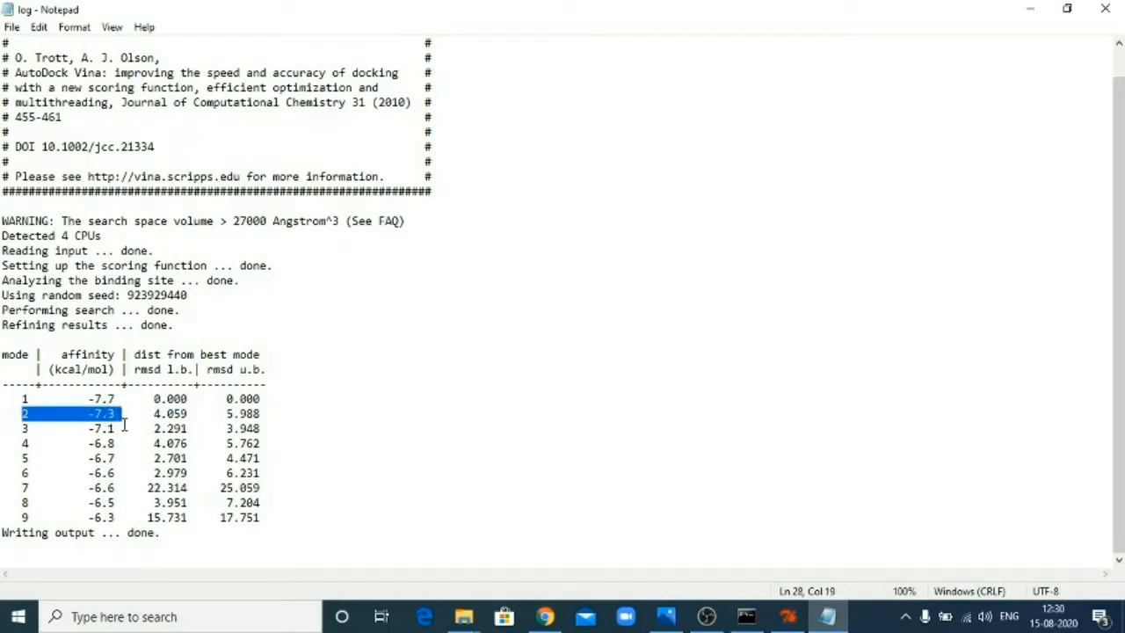
- Switch to AutoDockTools and step through the remaining docked conformations up to the last one
{"action": "left_click", "coordinate": [787, 616]}
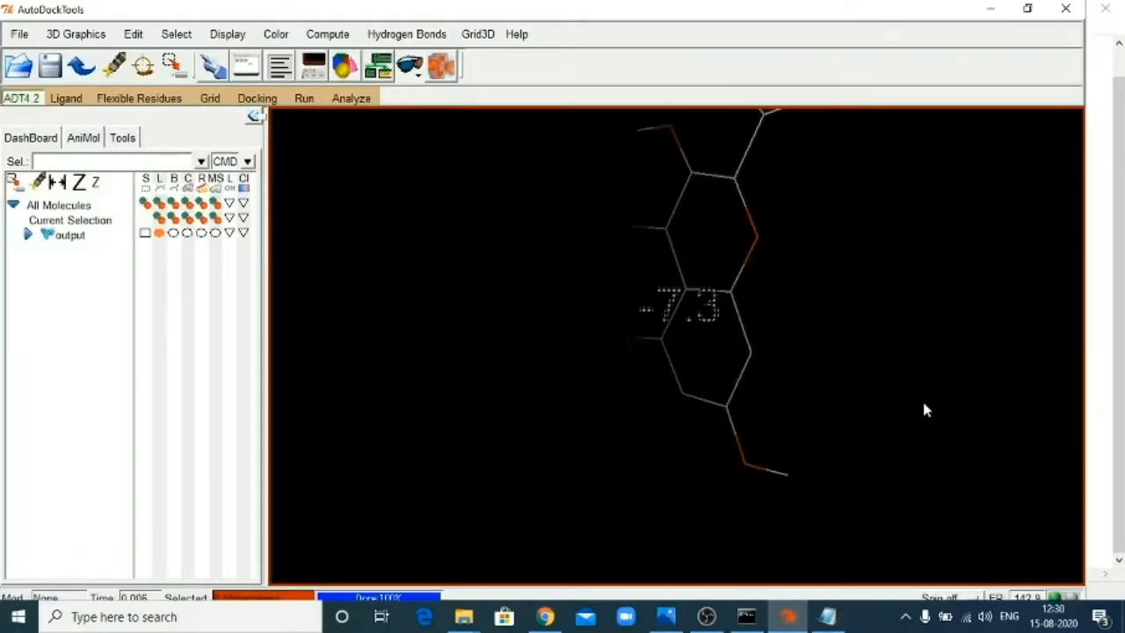
{"action": "key", "text": "Right"}
{"action": "key", "text": "Right"}
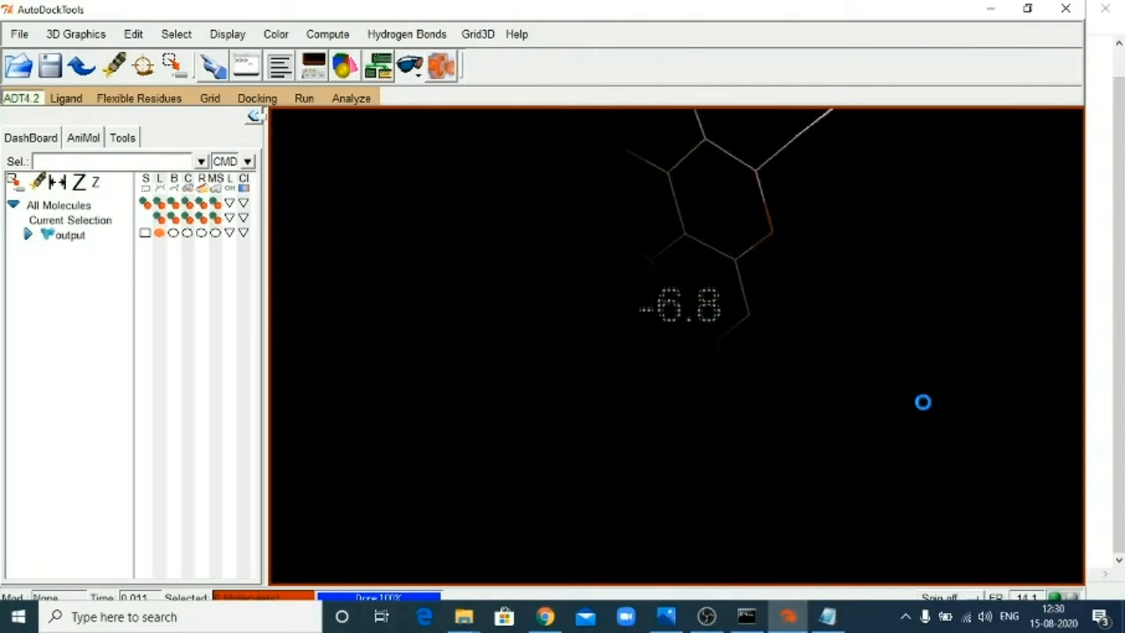
{"action": "key", "text": "Right"}
{"action": "key", "text": "Right"}
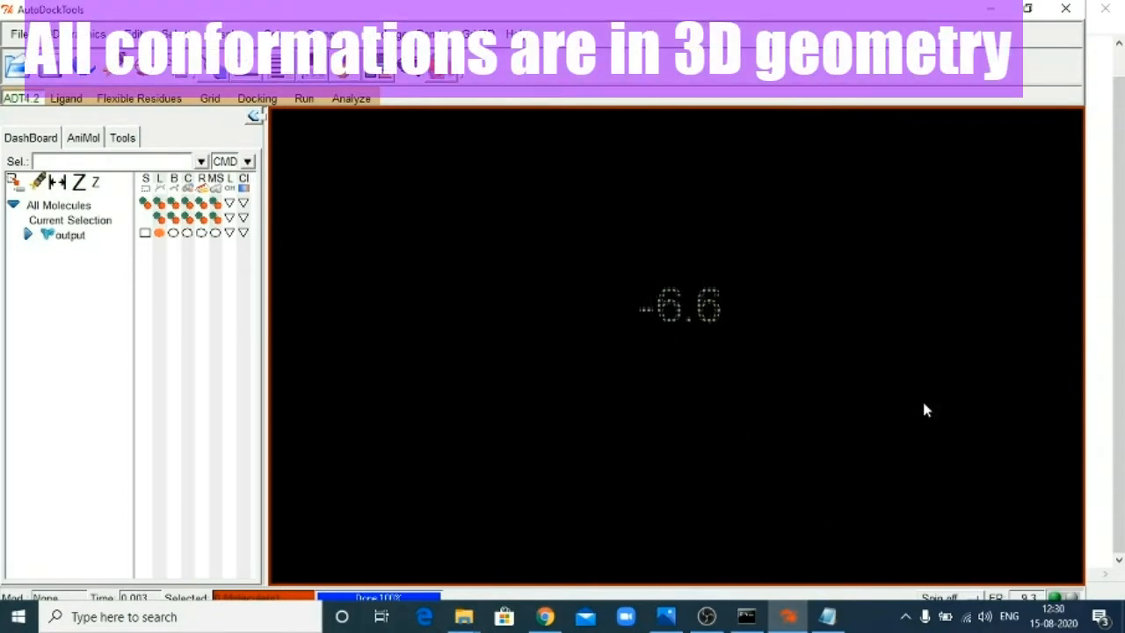
{"action": "key", "text": "Right"}
{"action": "key", "text": "Right"}
{"action": "key", "text": "Left"}
{"action": "key", "text": "Right"}
{"action": "left_click_drag", "start_coordinate": [832, 343], "coordinate": [810, 336]}
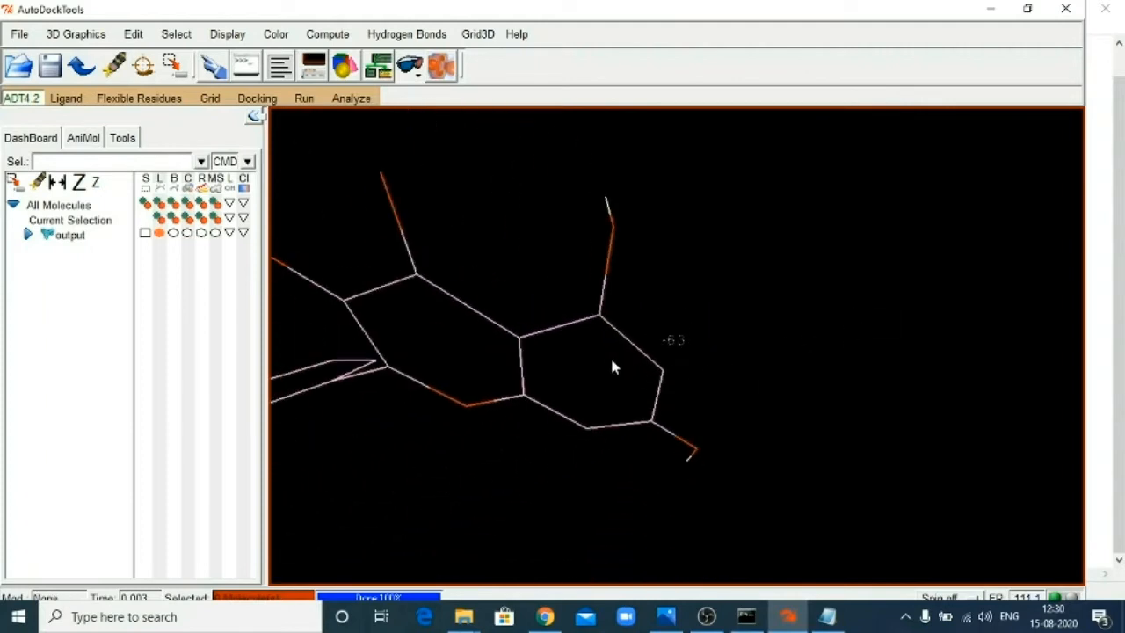
- Examine the 3D geometry of the lower-ranked docked conformations from several angles
{"action": "left_click_drag", "start_coordinate": [613, 367], "coordinate": [711, 360]}
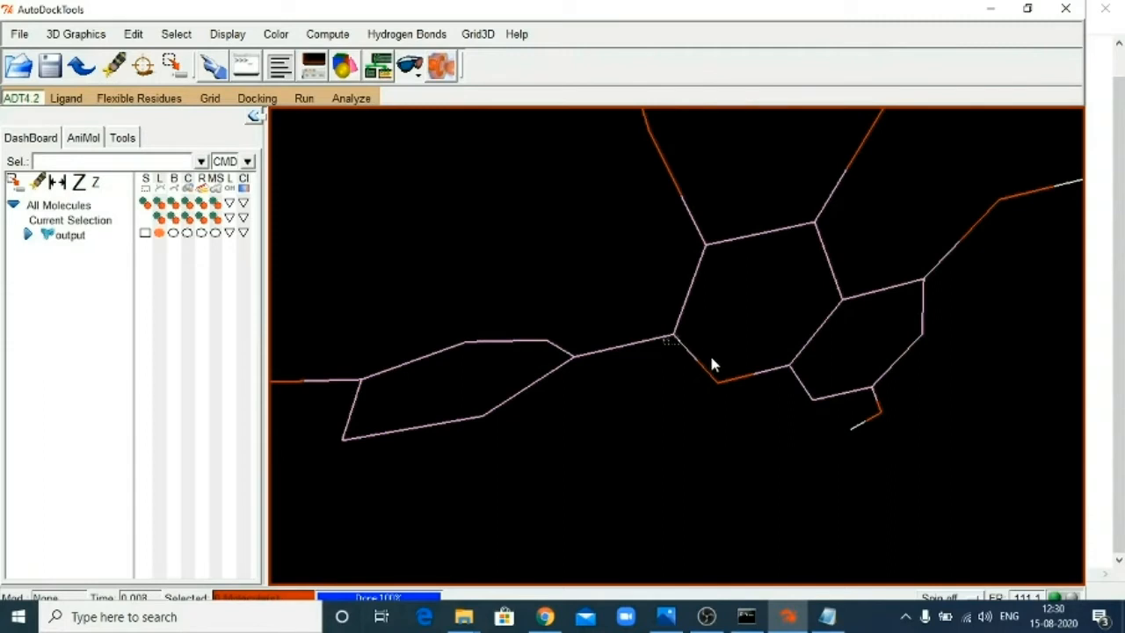
{"action": "scroll", "coordinate": [711, 360], "scroll_direction": "down", "scroll_amount": 10}
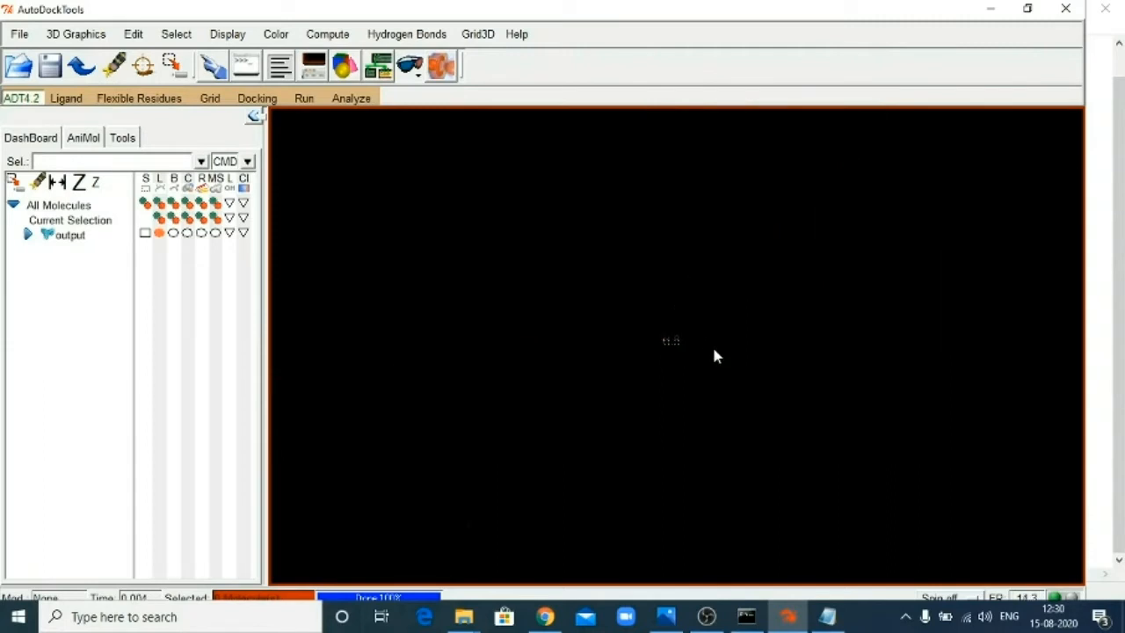
{"action": "left_click_drag", "start_coordinate": [757, 366], "coordinate": [589, 273]}
{"action": "left_click_drag", "start_coordinate": [724, 373], "coordinate": [560, 324]}
{"action": "left_click_drag", "start_coordinate": [830, 384], "coordinate": [717, 357]}
{"action": "left_click_drag", "start_coordinate": [468, 443], "coordinate": [542, 424]}
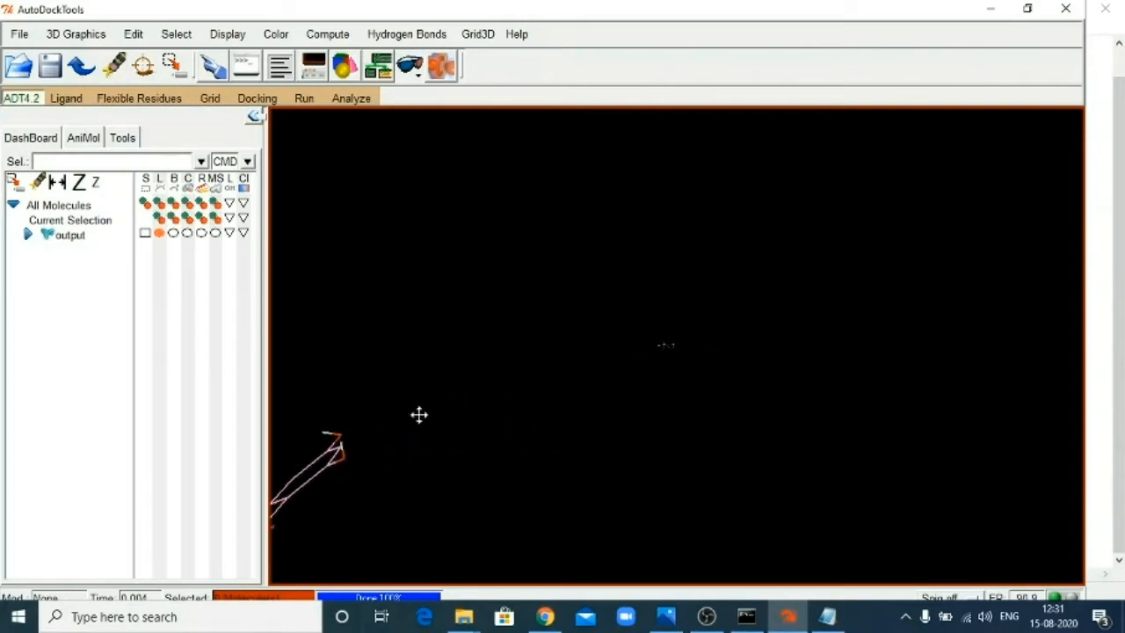
{"action": "middle_click_drag", "start_coordinate": [419, 413], "coordinate": [624, 337]}
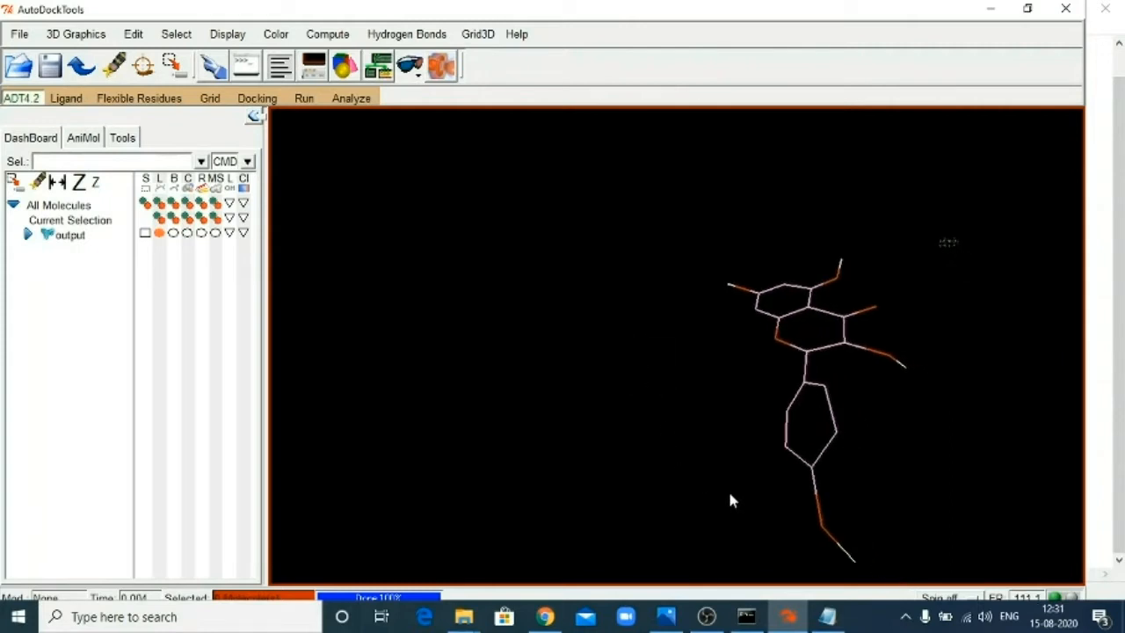
{"action": "scroll", "coordinate": [985, 325], "scroll_direction": "up", "scroll_amount": 5, "text": "ctrl"}
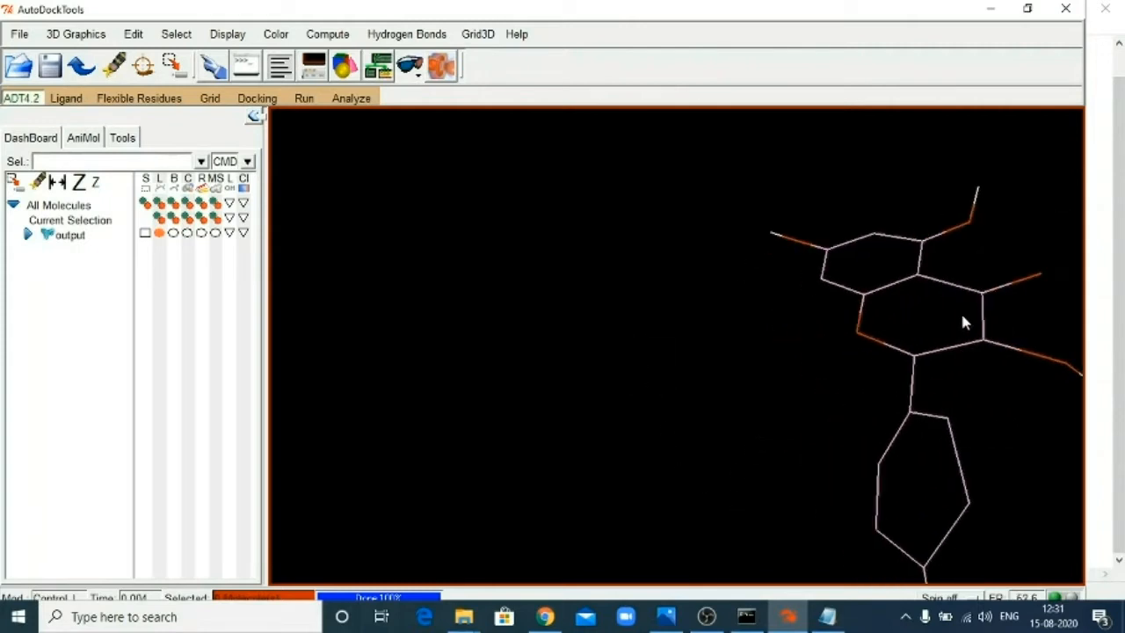
{"action": "middle_click_drag", "start_coordinate": [1017, 264], "coordinate": [787, 314]}
{"action": "scroll", "coordinate": [794, 304], "scroll_direction": "up", "scroll_amount": 4, "text": "ctrl"}
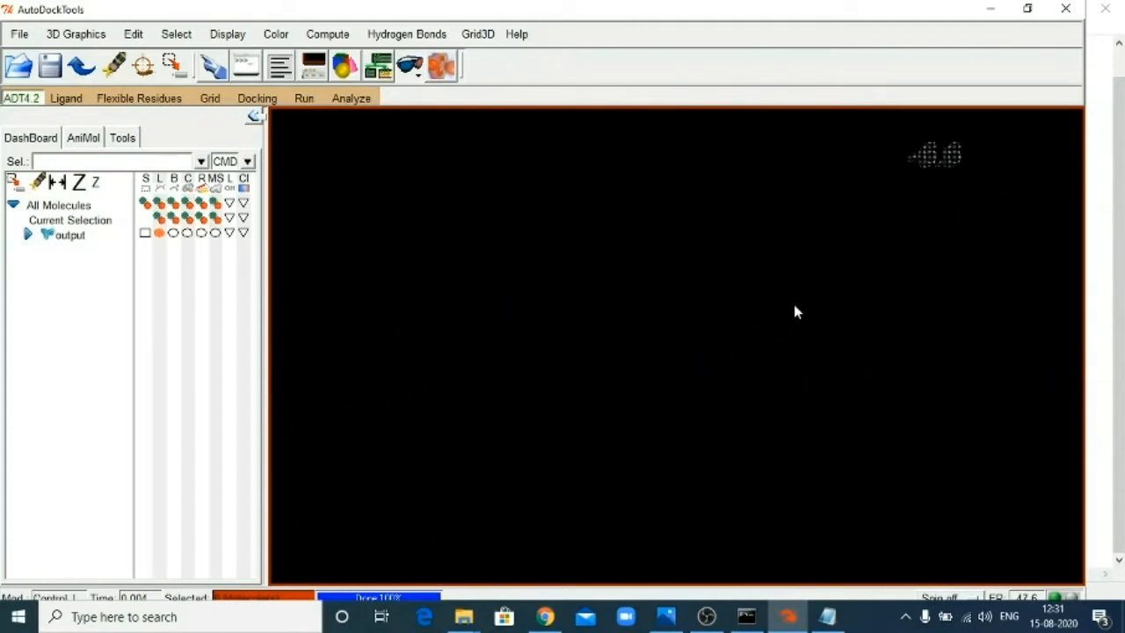
- Switch to the Notepad log and highlight the mode number and affinity in the mode 7 row
{"action": "left_click", "coordinate": [826, 616]}
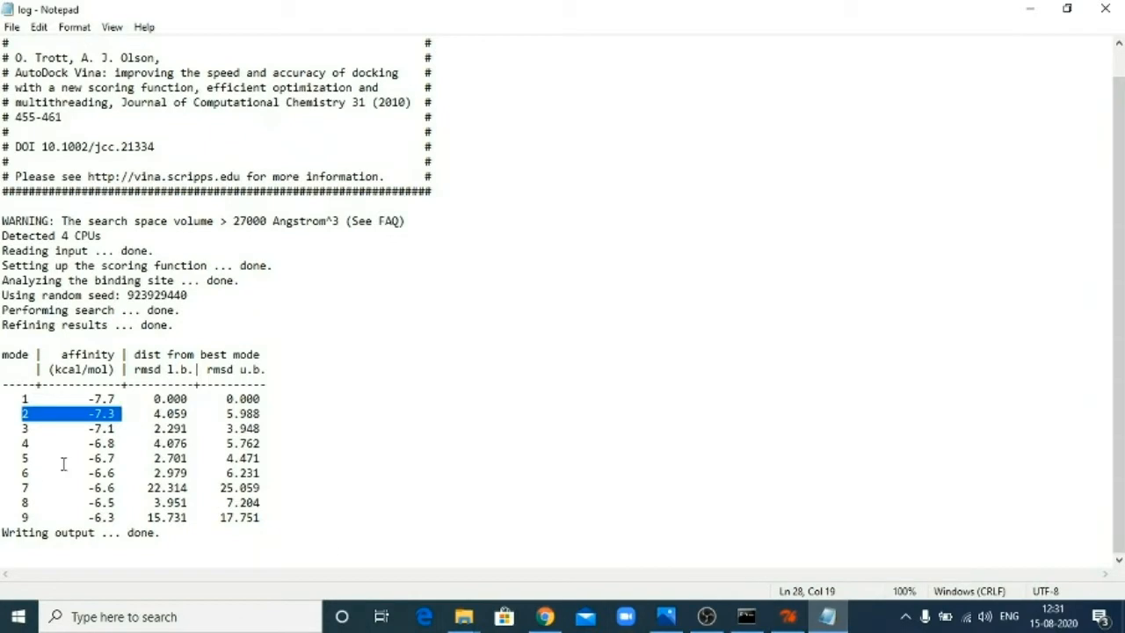
{"action": "left_click_drag", "start_coordinate": [25, 488], "coordinate": [118, 491]}
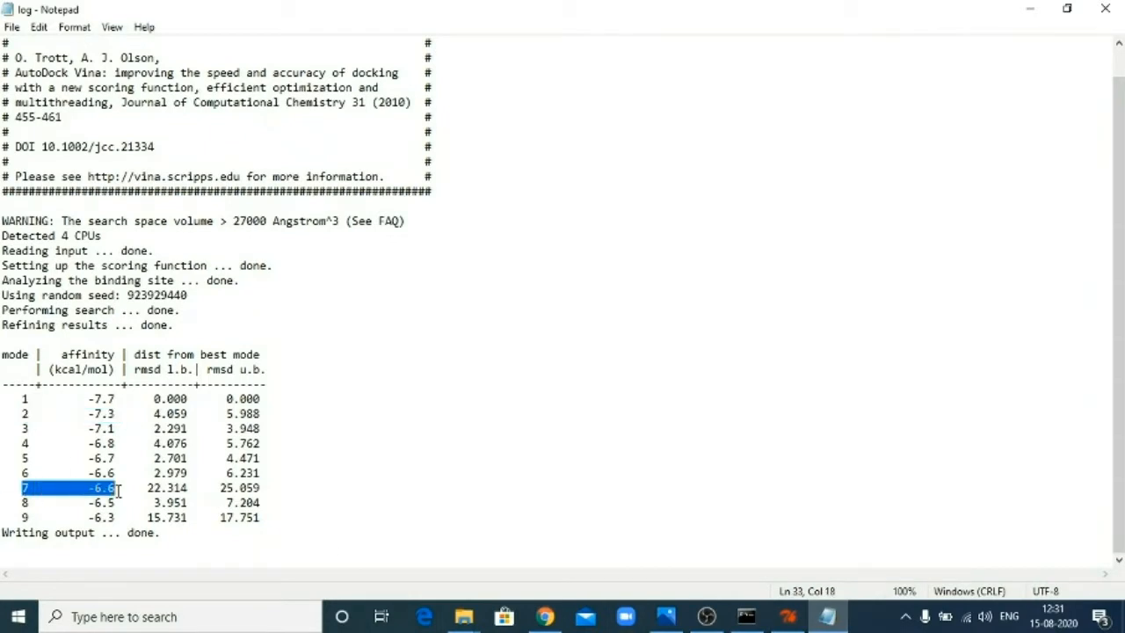
- Return to AutoDockTools and examine the shape of the first, best-ranked docked conformation
{"action": "left_click", "coordinate": [787, 616]}
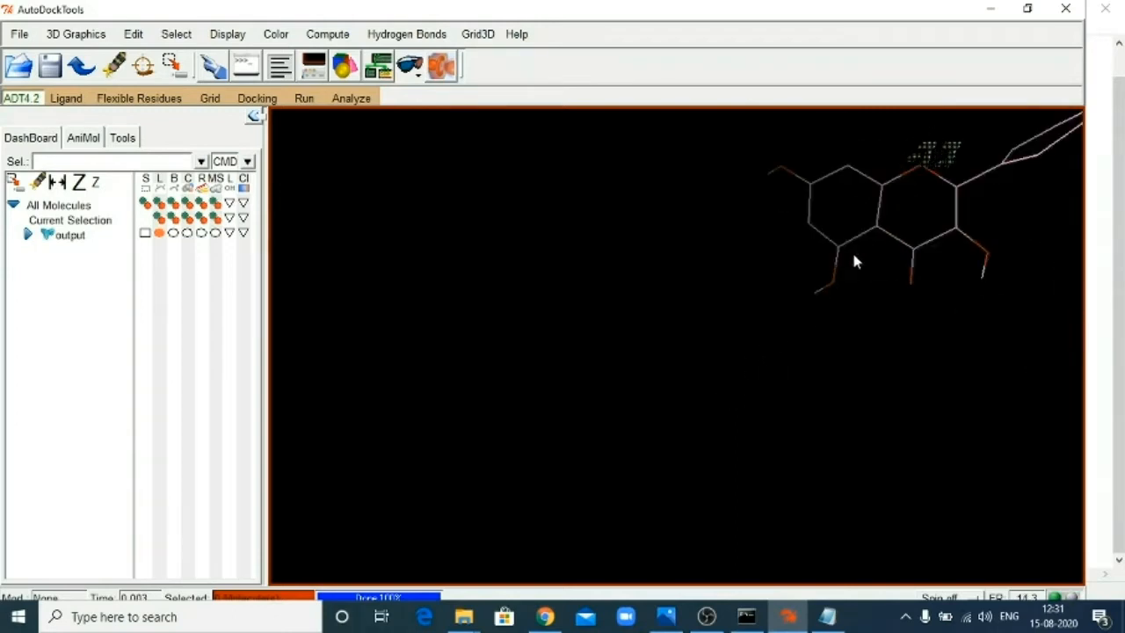
{"action": "middle_click_drag", "start_coordinate": [870, 235], "coordinate": [607, 352]}
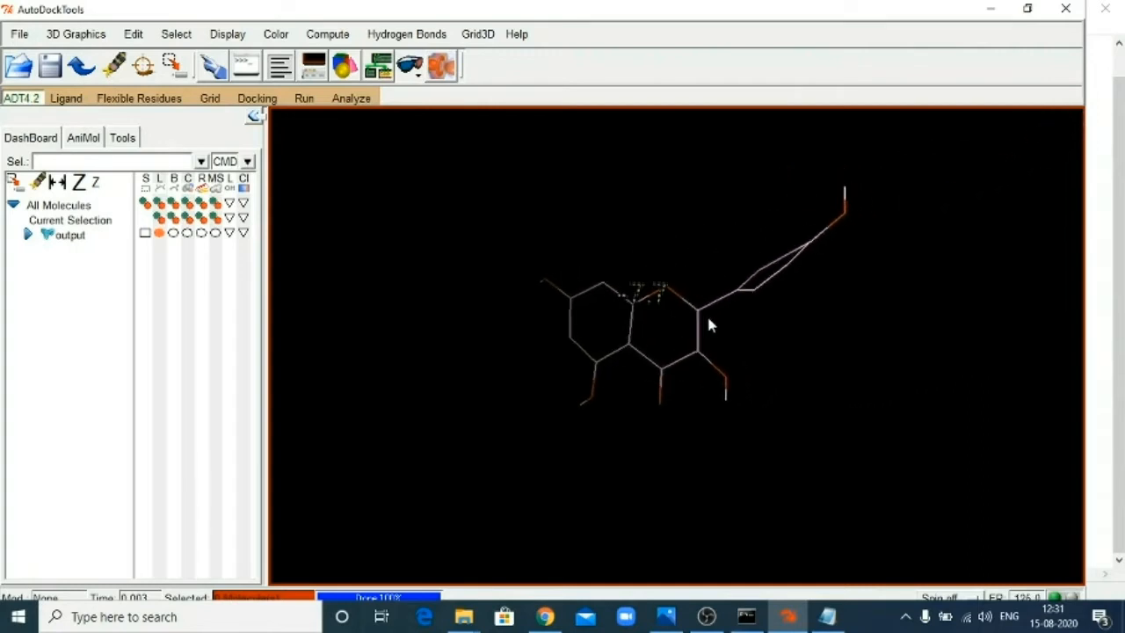
{"action": "scroll", "coordinate": [772, 342], "scroll_direction": "up", "scroll_amount": 3}
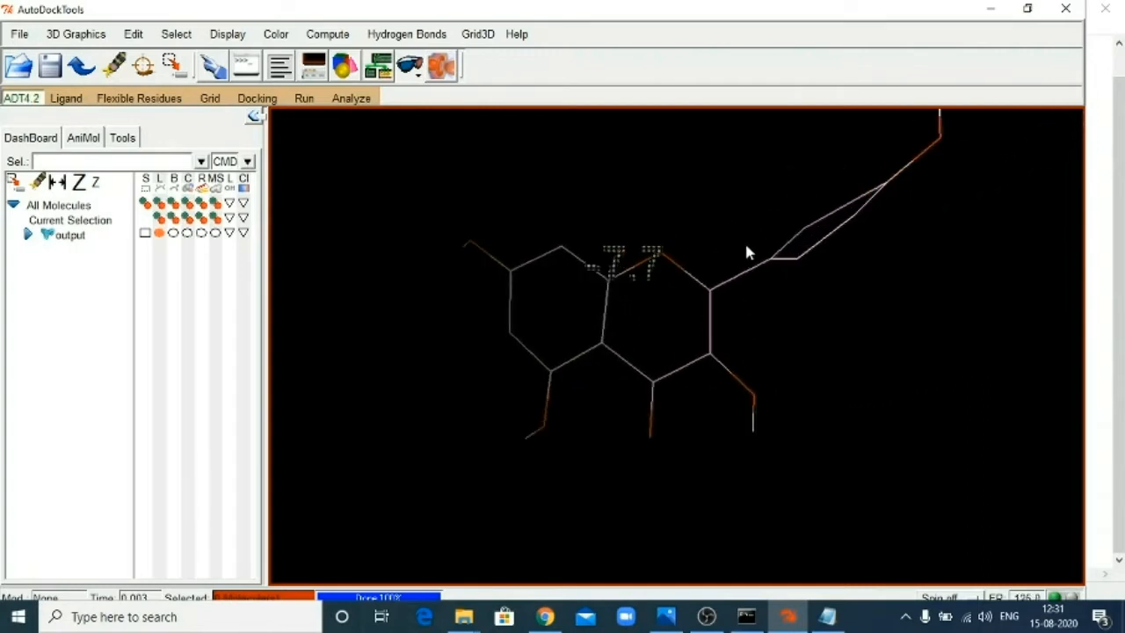
{"action": "left_click_drag", "start_coordinate": [723, 243], "coordinate": [815, 316]}
{"action": "left_click_drag", "start_coordinate": [600, 197], "coordinate": [562, 219]}
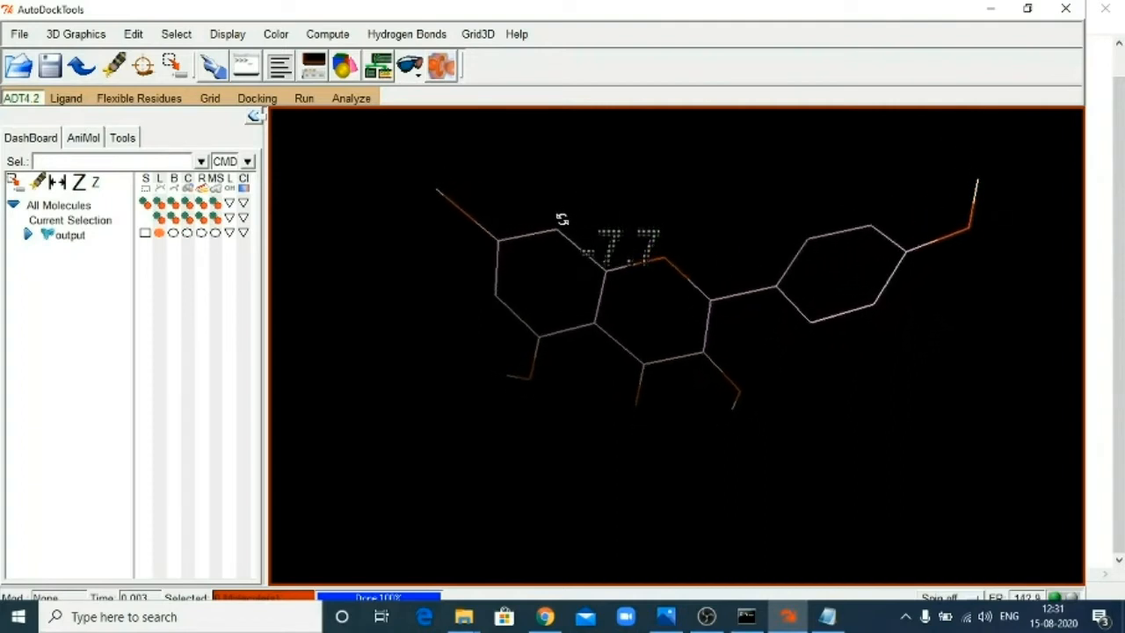
- Open the 6LU7 PDBQT file from the desktop's kampferol folder as the macromolecule for the docking analysis
{"action": "left_click", "coordinate": [349, 99]}
{"action": "mouse_move", "coordinate": [382, 158]}
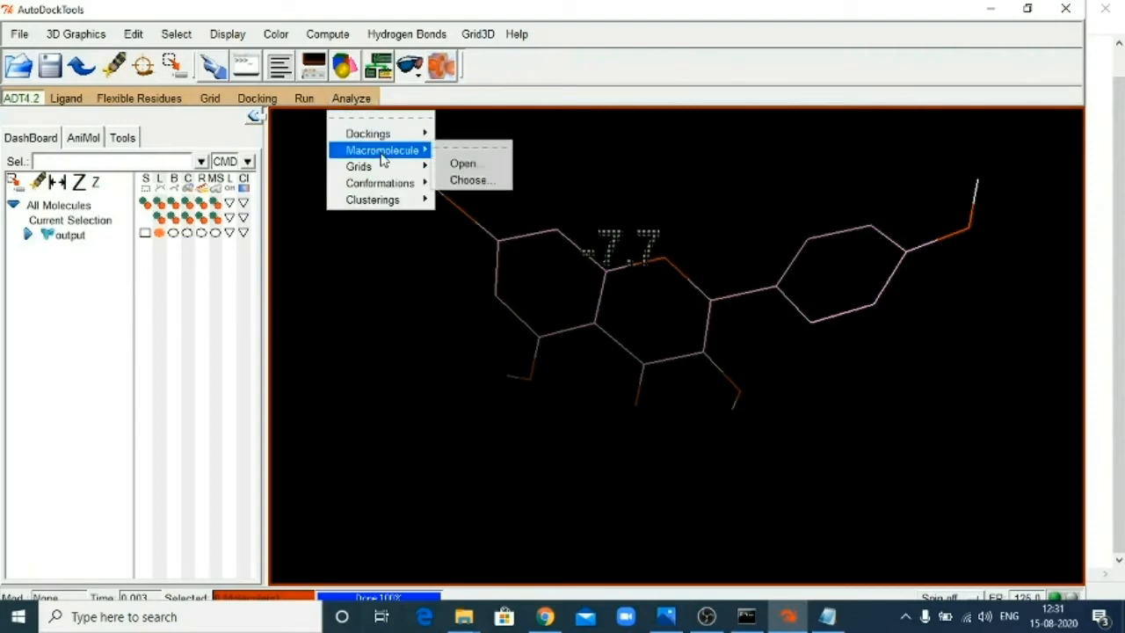
{"action": "left_click", "coordinate": [460, 163]}
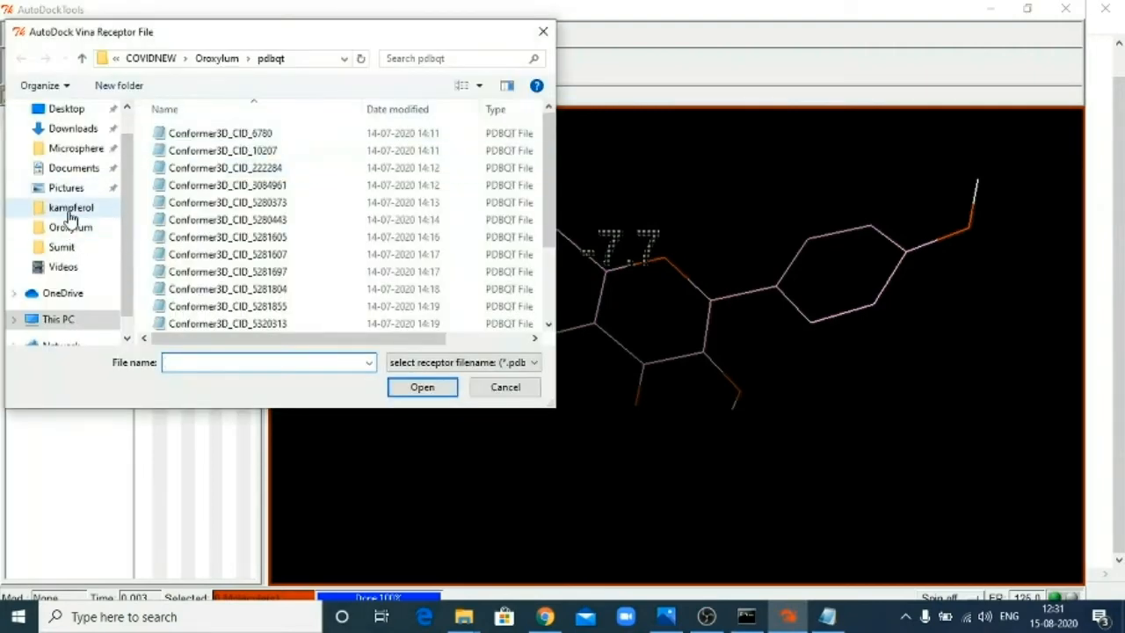
{"action": "left_click", "coordinate": [70, 209]}
{"action": "left_click", "coordinate": [236, 134]}
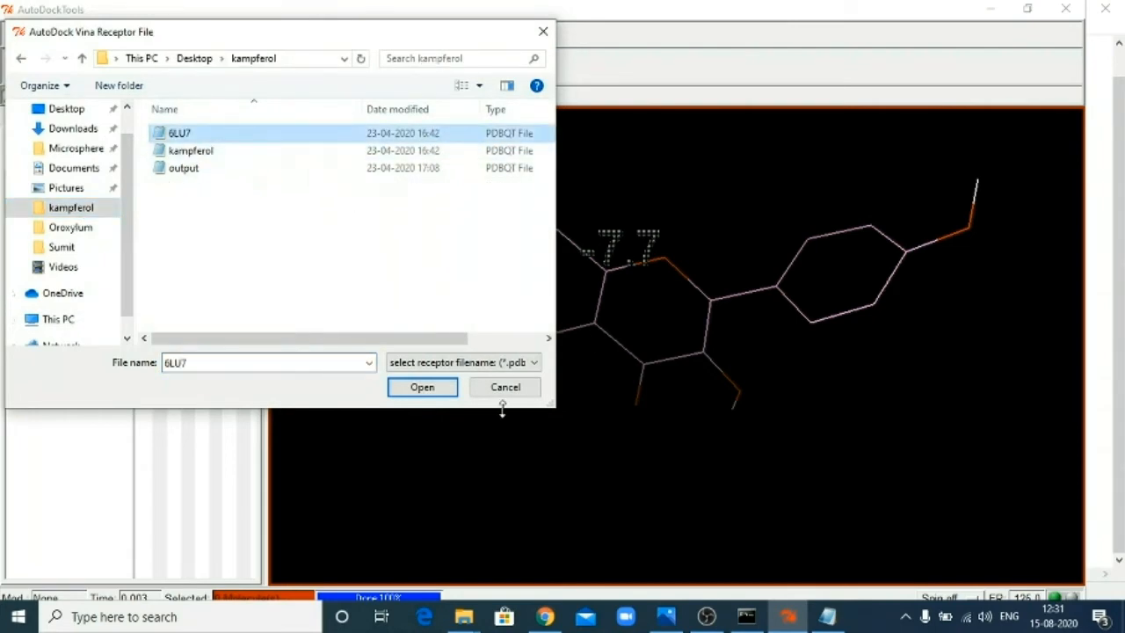
{"action": "left_click", "coordinate": [429, 389]}
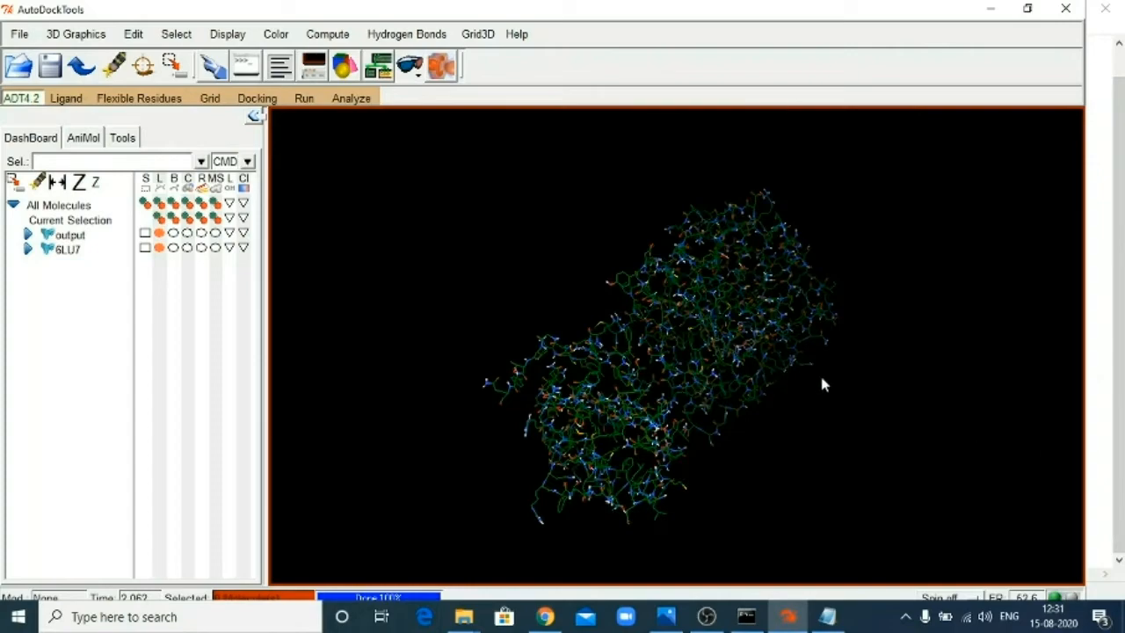
- Examine the docked ligand inside the 6LU7 structure, selecting the output molecule's atoms to locate it and clearing that selection
{"action": "scroll", "coordinate": [714, 446], "scroll_direction": "up", "scroll_amount": 10, "text": "ctrl"}
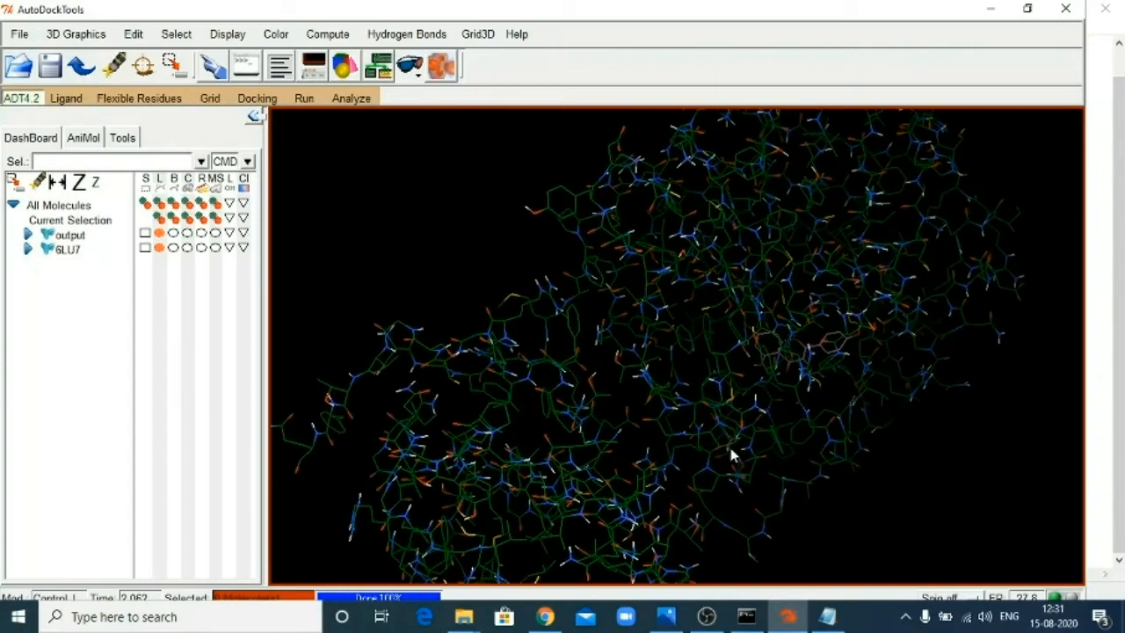
{"action": "mouse_move", "coordinate": [979, 389]}
{"action": "left_mouse_down"}
{"action": "mouse_move", "coordinate": [771, 369]}
{"action": "mouse_move", "coordinate": [1033, 390]}
{"action": "mouse_move", "coordinate": [973, 386]}
{"action": "left_mouse_up"}
{"action": "middle_click_drag", "start_coordinate": [979, 373], "coordinate": [713, 380]}
{"action": "scroll", "coordinate": [714, 378], "scroll_direction": "up", "scroll_amount": 3}
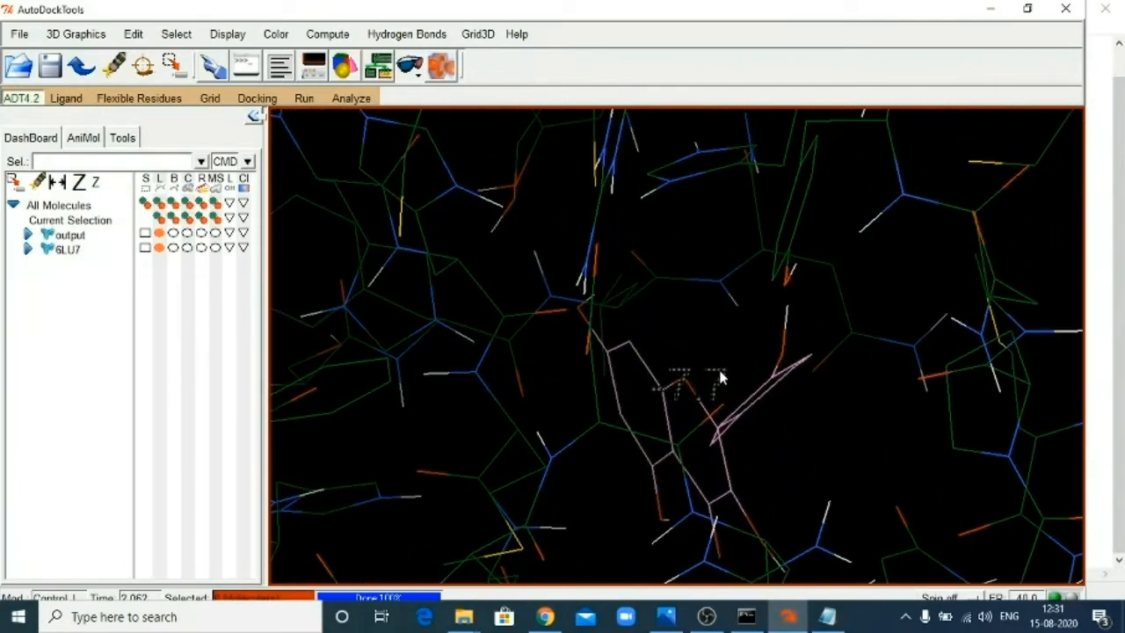
{"action": "scroll", "coordinate": [721, 378], "scroll_direction": "down", "scroll_amount": 1}
{"action": "left_click_drag", "start_coordinate": [847, 508], "coordinate": [783, 392]}
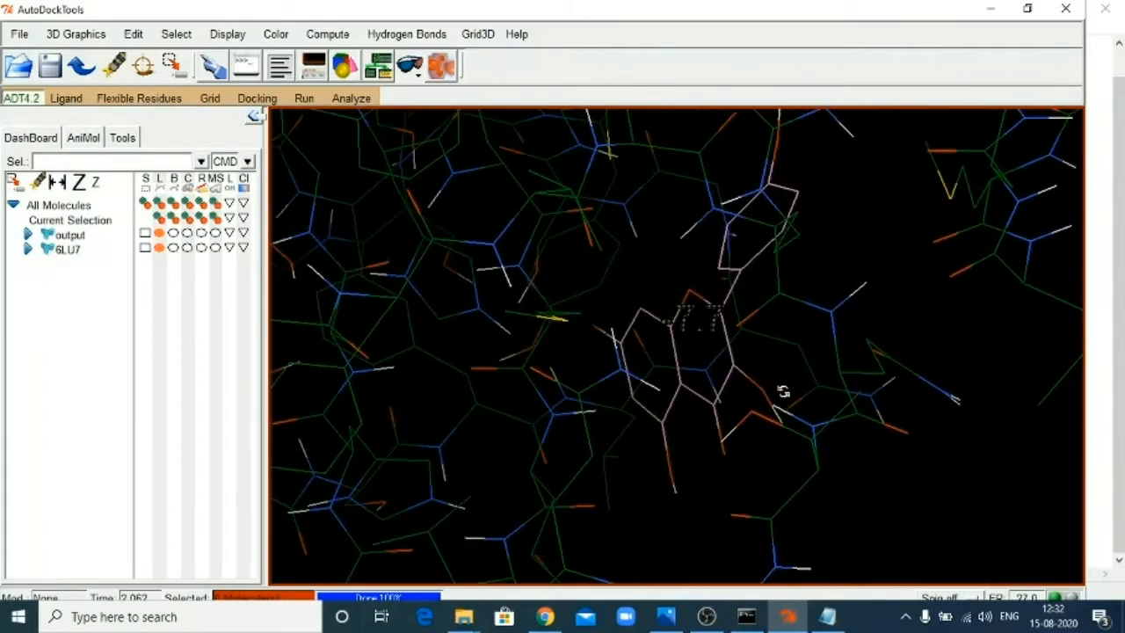
{"action": "left_click", "coordinate": [145, 233]}
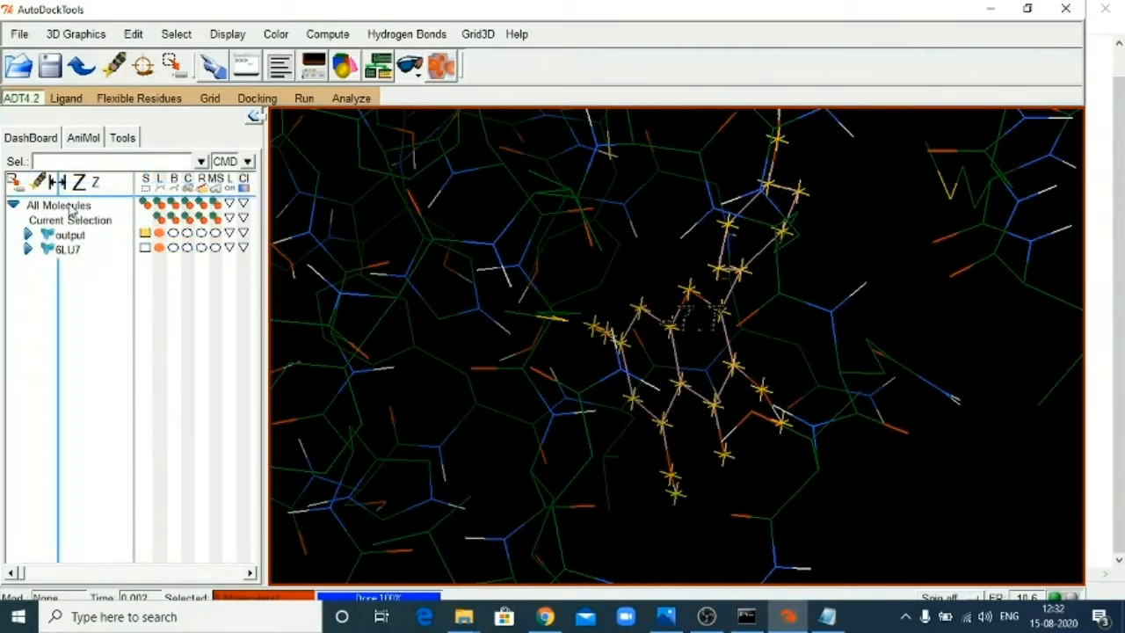
{"action": "left_click", "coordinate": [145, 232]}
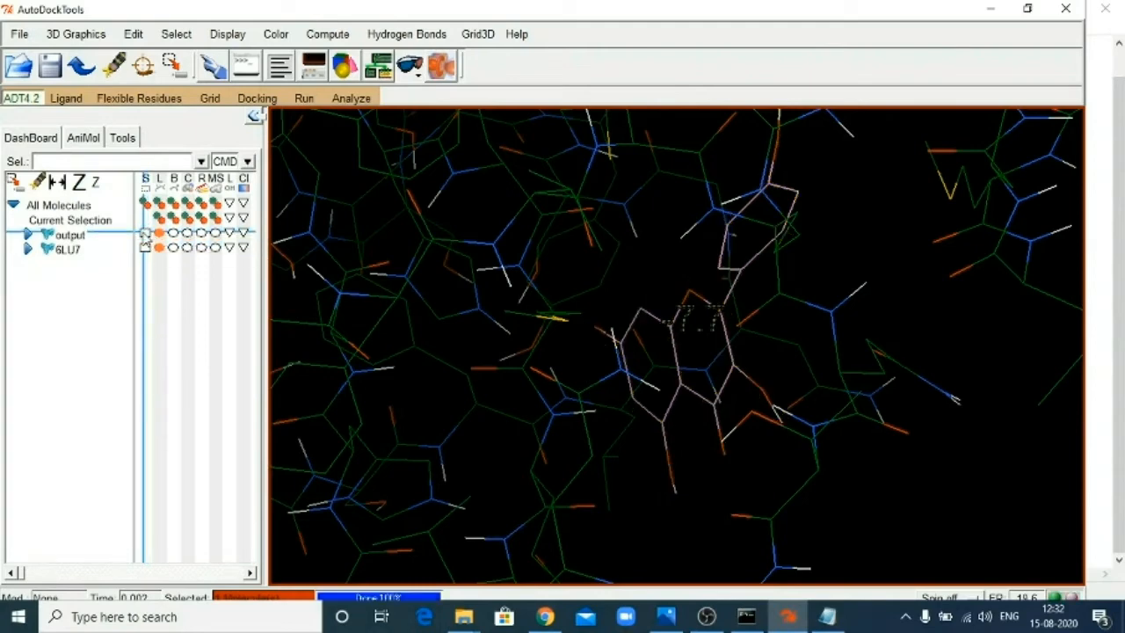
- Display 6LU7 as a ribbon and hide its line representation, leaving the ligand drawn as lines
{"action": "left_click", "coordinate": [201, 248]}
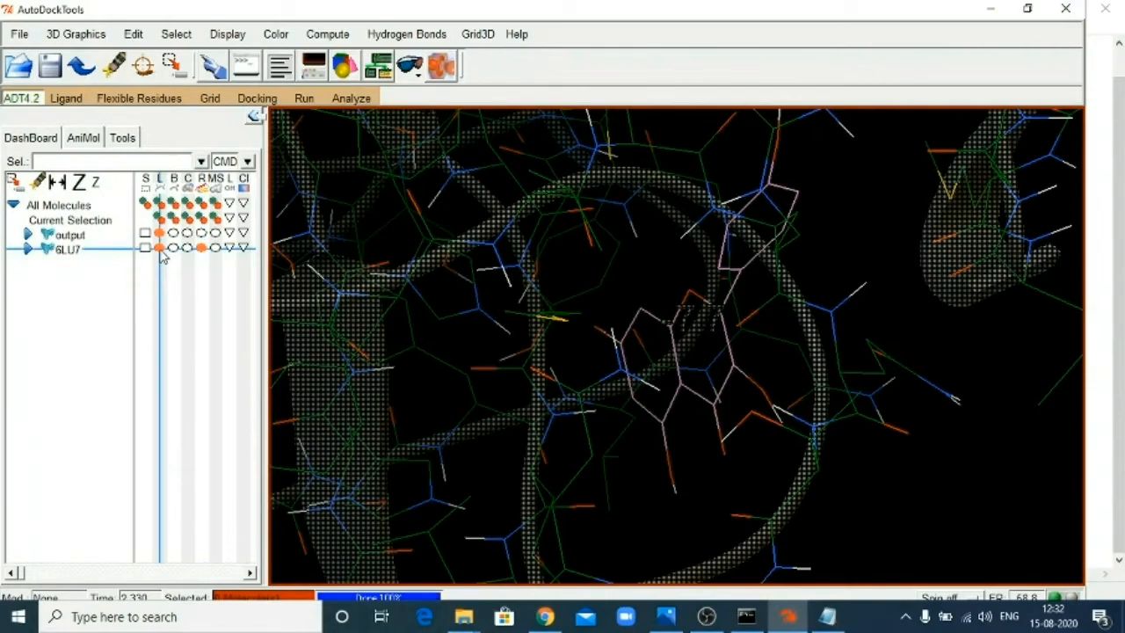
{"action": "left_click", "coordinate": [159, 248]}
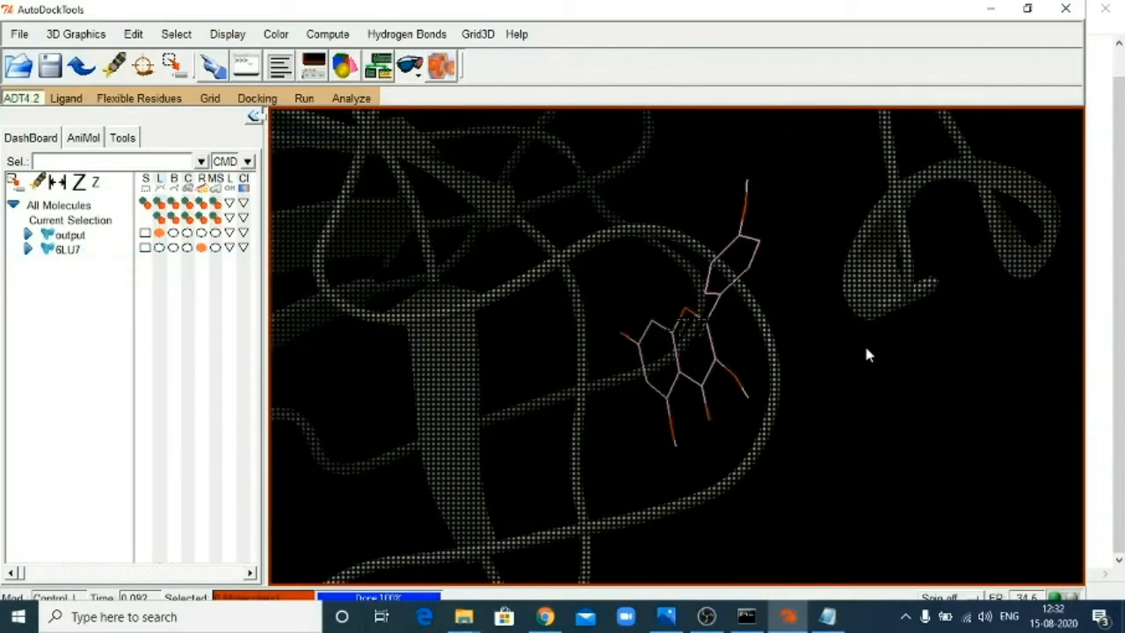
{"action": "scroll", "coordinate": [866, 354], "scroll_direction": "down", "scroll_amount": 5}
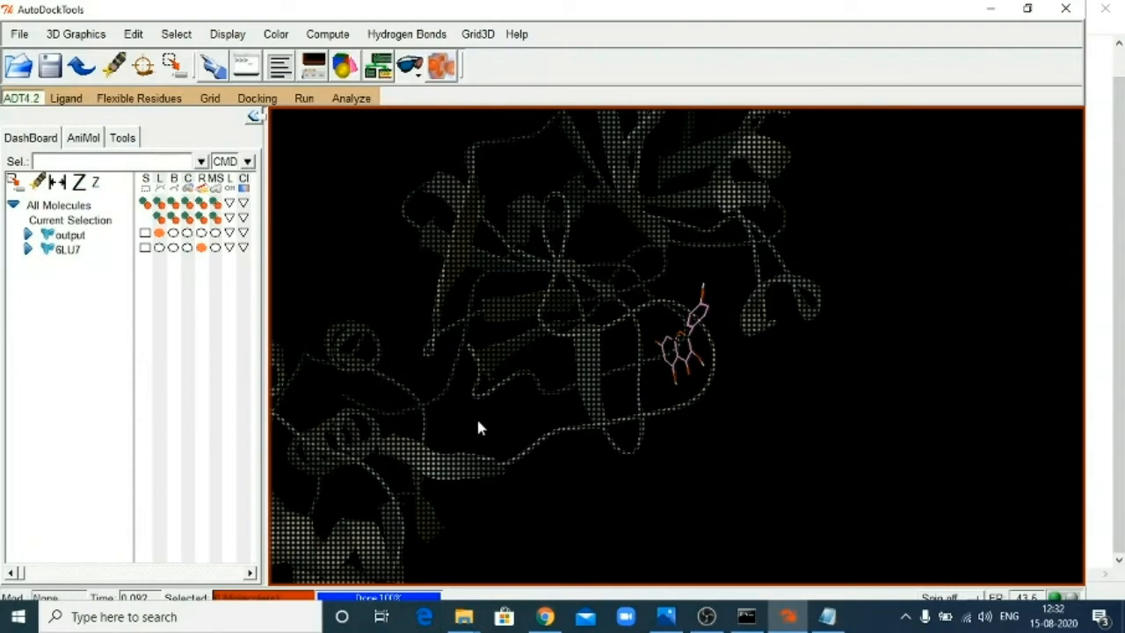
{"action": "scroll", "coordinate": [734, 345], "scroll_direction": "up", "scroll_amount": 6}
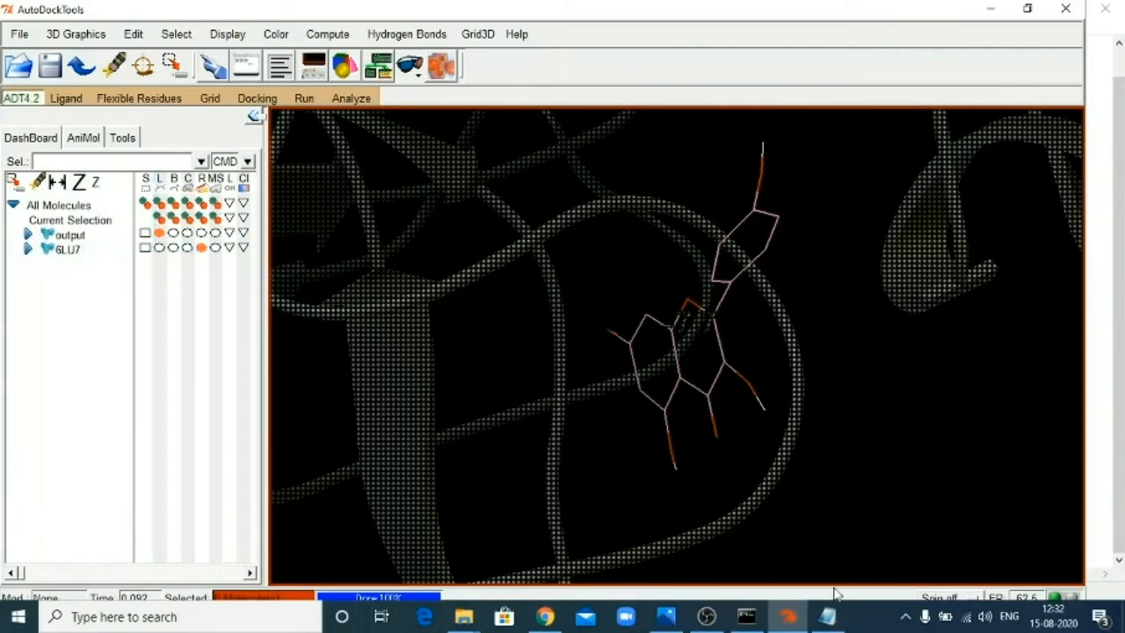
- View the residue interaction picture image.png in Photos, and return to AutoDockTools to examine the ligand's position in the 6LU7 ribbon
{"action": "left_click", "coordinate": [666, 616]}
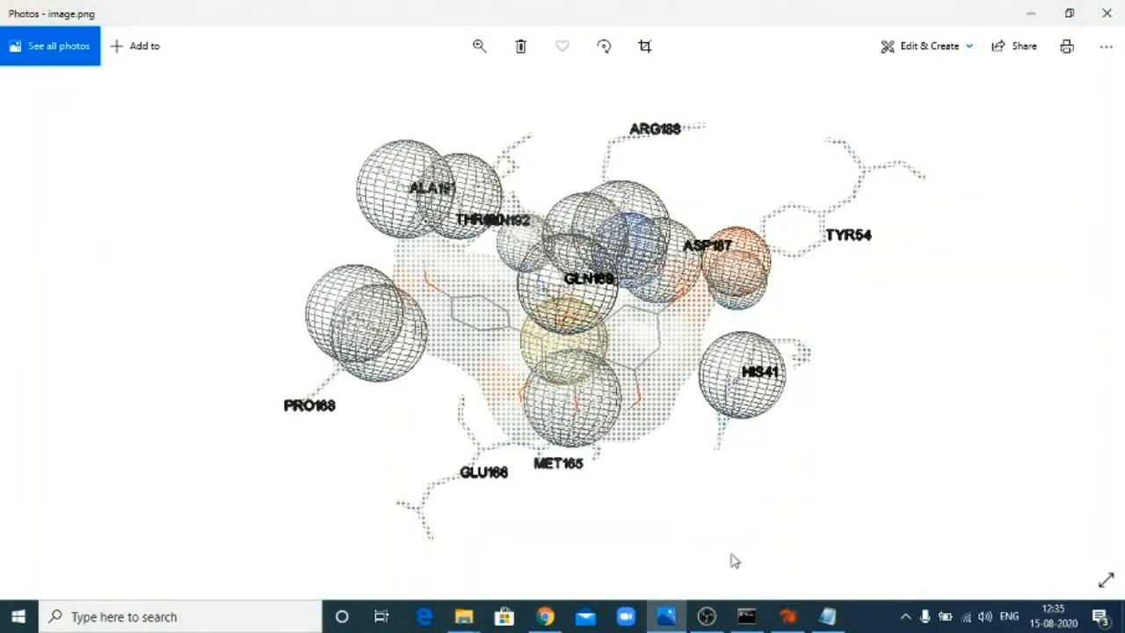
{"action": "left_click", "coordinate": [792, 618]}
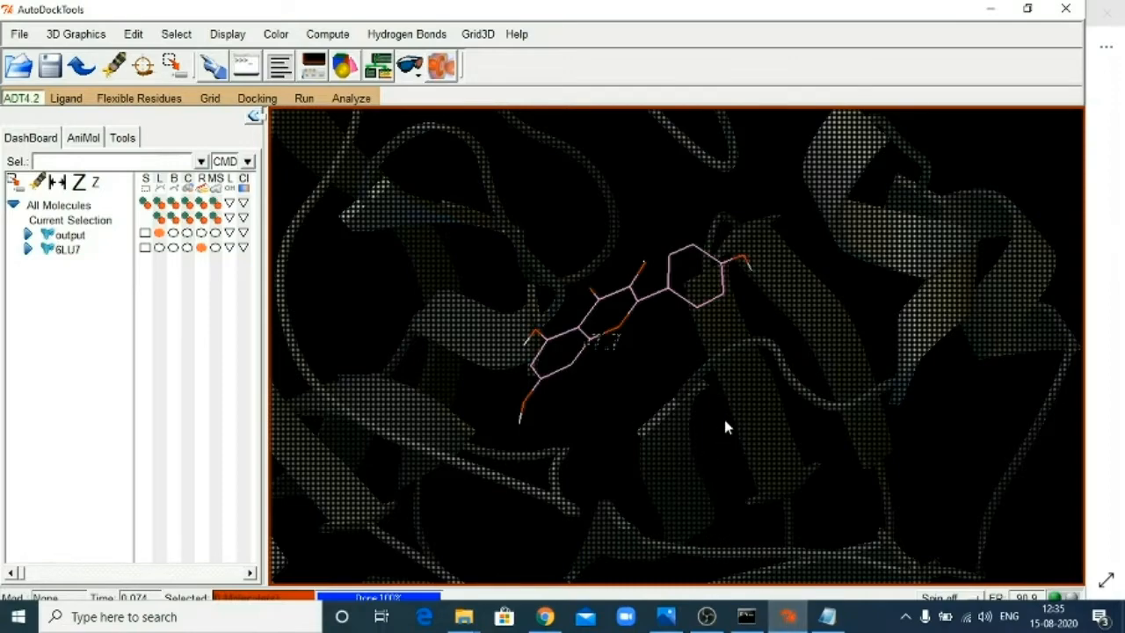
{"action": "left_click_drag", "start_coordinate": [635, 380], "coordinate": [605, 343]}
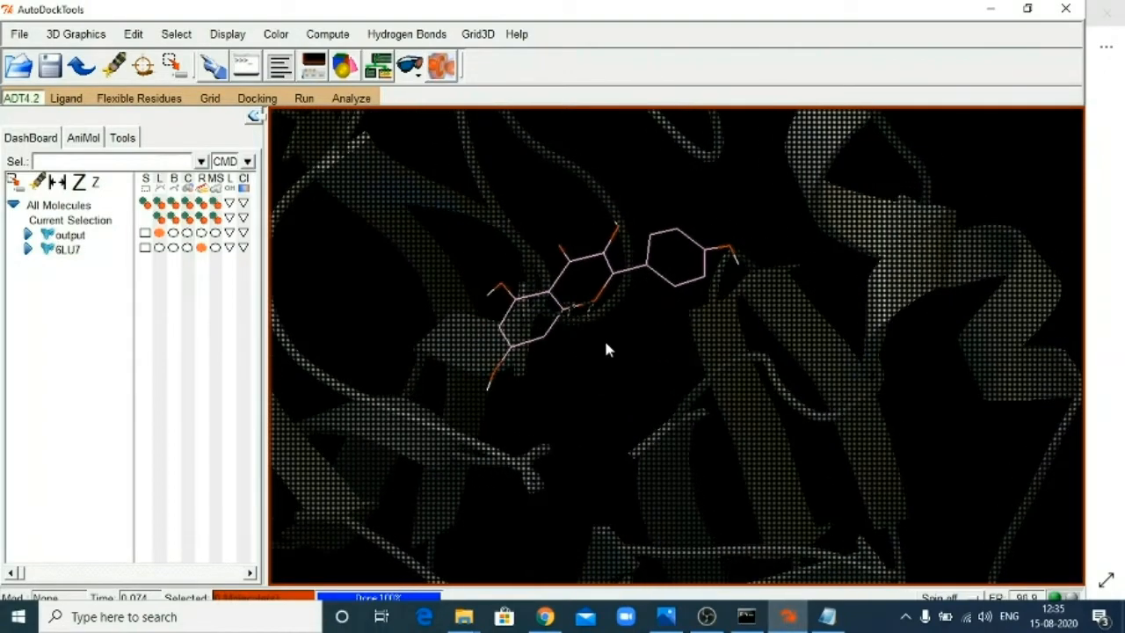
{"action": "scroll", "coordinate": [609, 347], "scroll_direction": "down", "scroll_amount": 2, "text": "ctrl"}
{"action": "scroll", "coordinate": [609, 354], "scroll_direction": "down", "scroll_amount": 5, "text": "ctrl"}
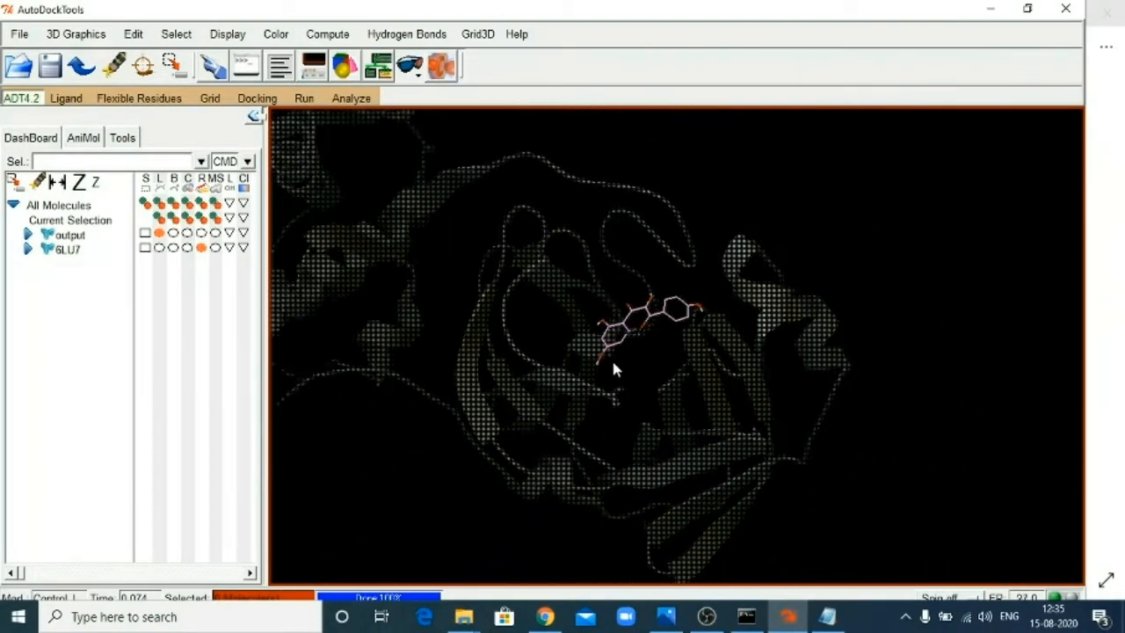
{"action": "left_click_drag", "start_coordinate": [569, 324], "coordinate": [590, 345]}
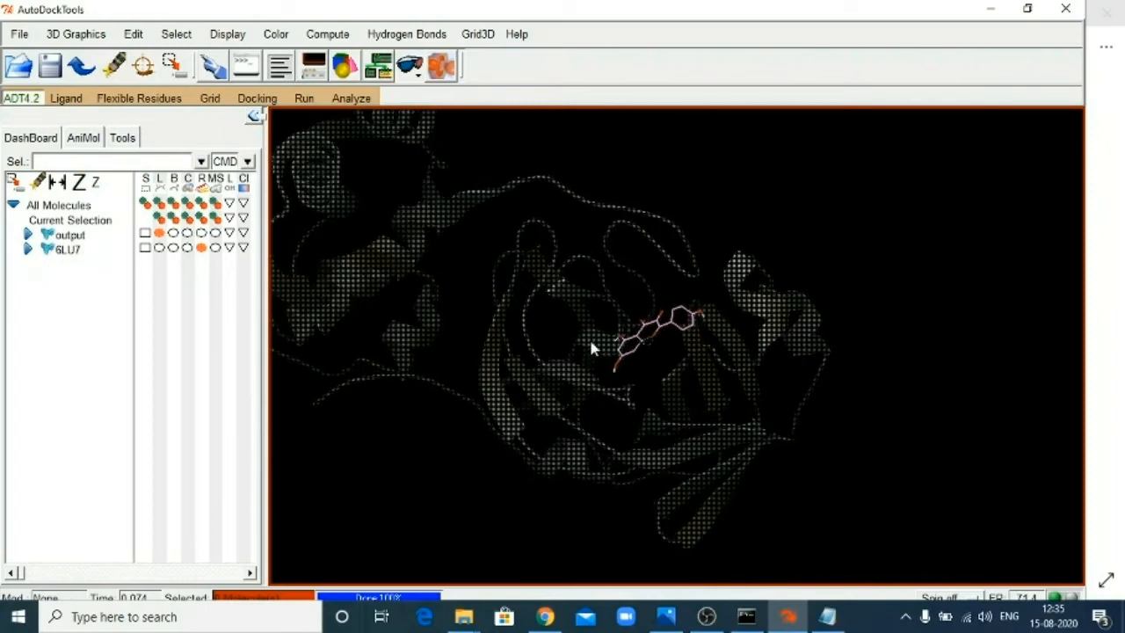
{"action": "scroll", "coordinate": [591, 346], "scroll_direction": "down", "scroll_amount": 2, "text": "ctrl"}
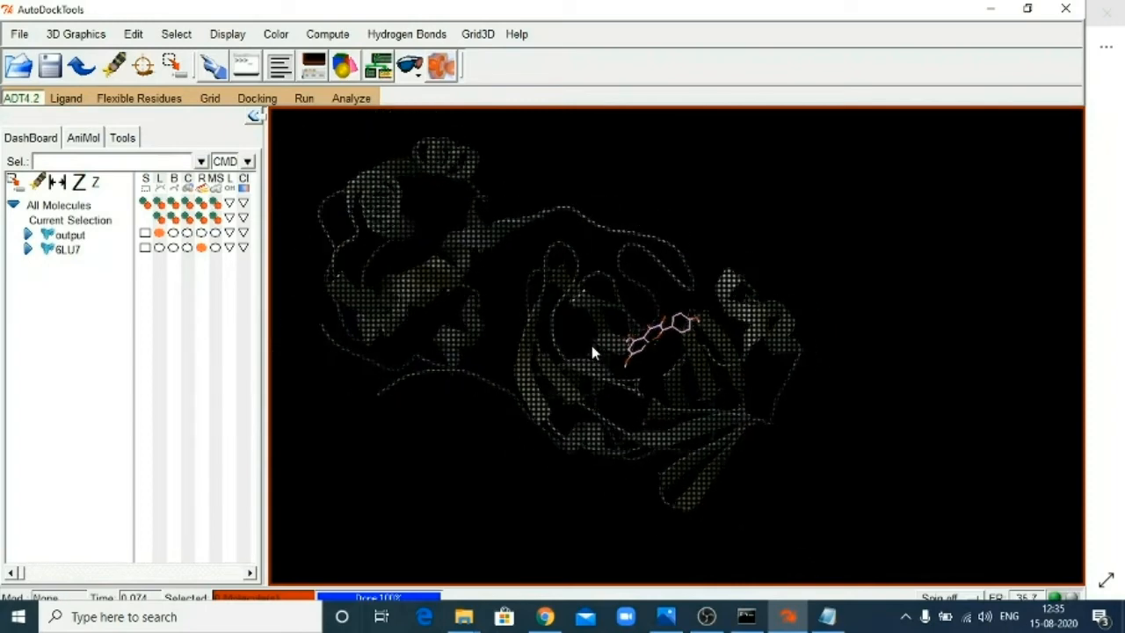
- Toggle the output ligand's lines off and on, and step through its docked conformations to compare their positions in the 6LU7 ribbon
{"action": "left_click", "coordinate": [591, 345]}
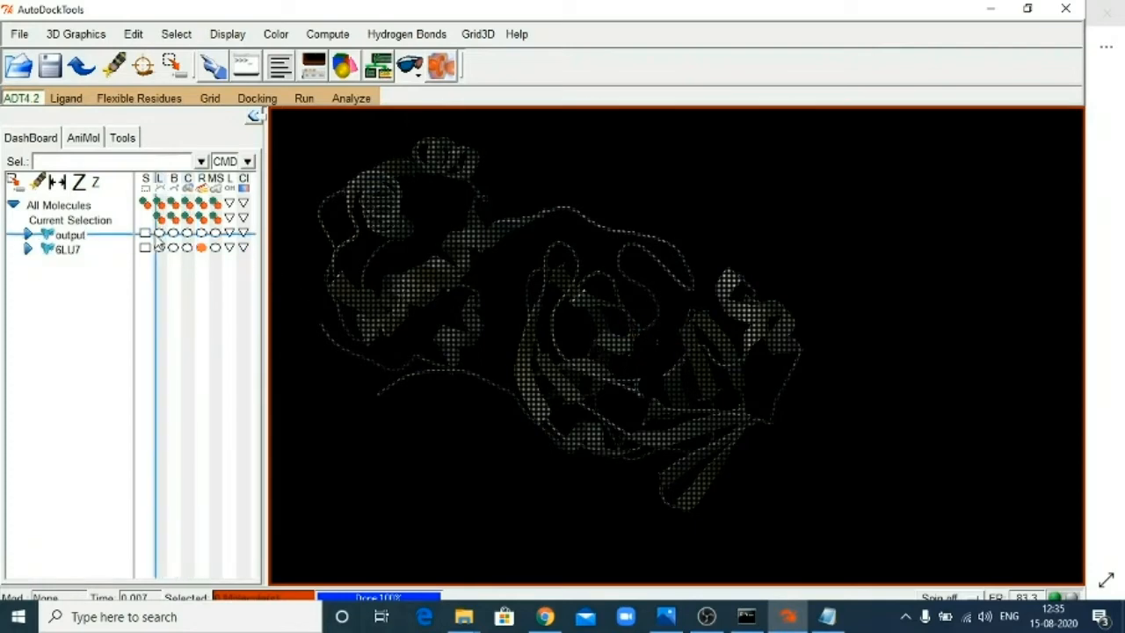
{"action": "left_click", "coordinate": [159, 233]}
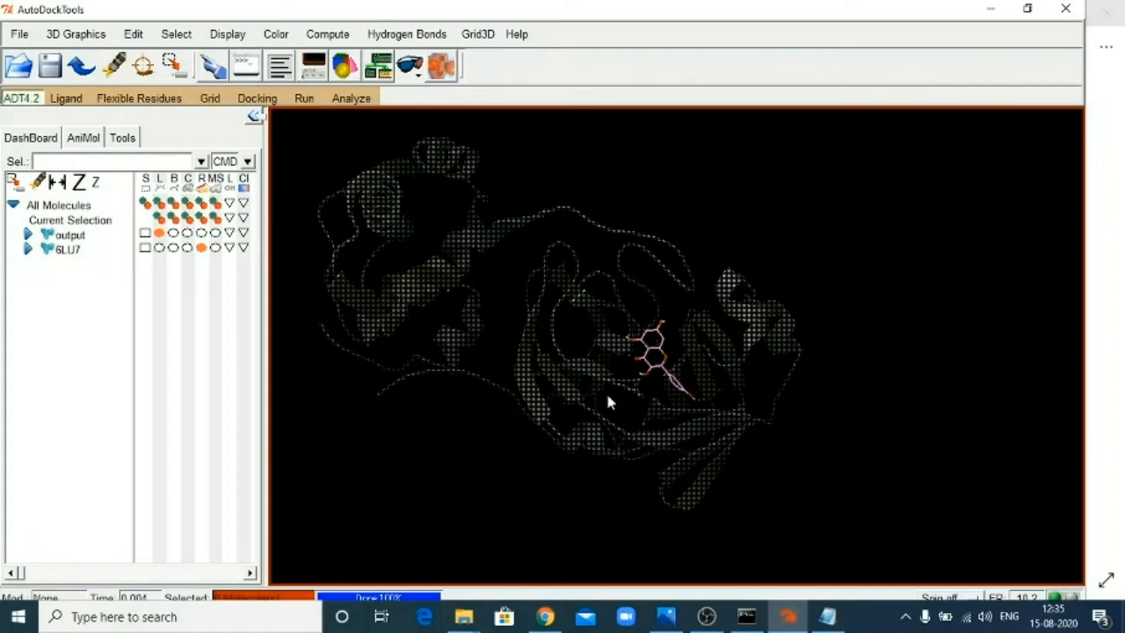
{"action": "key", "text": "Right"}
{"action": "key", "text": "Right"}
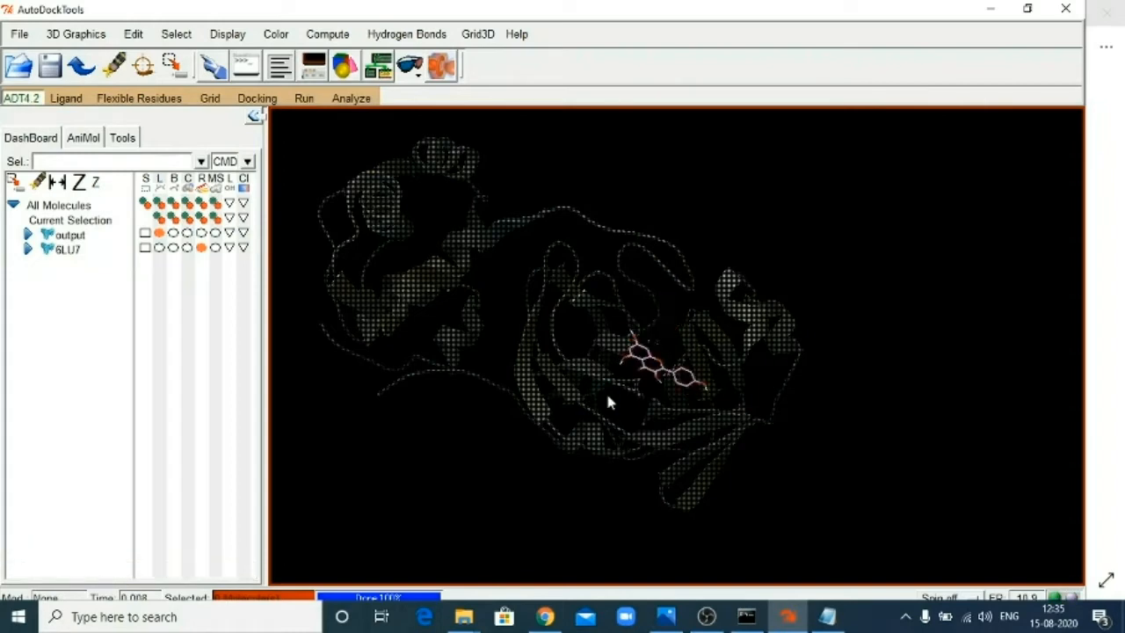
{"action": "key", "text": "Right"}
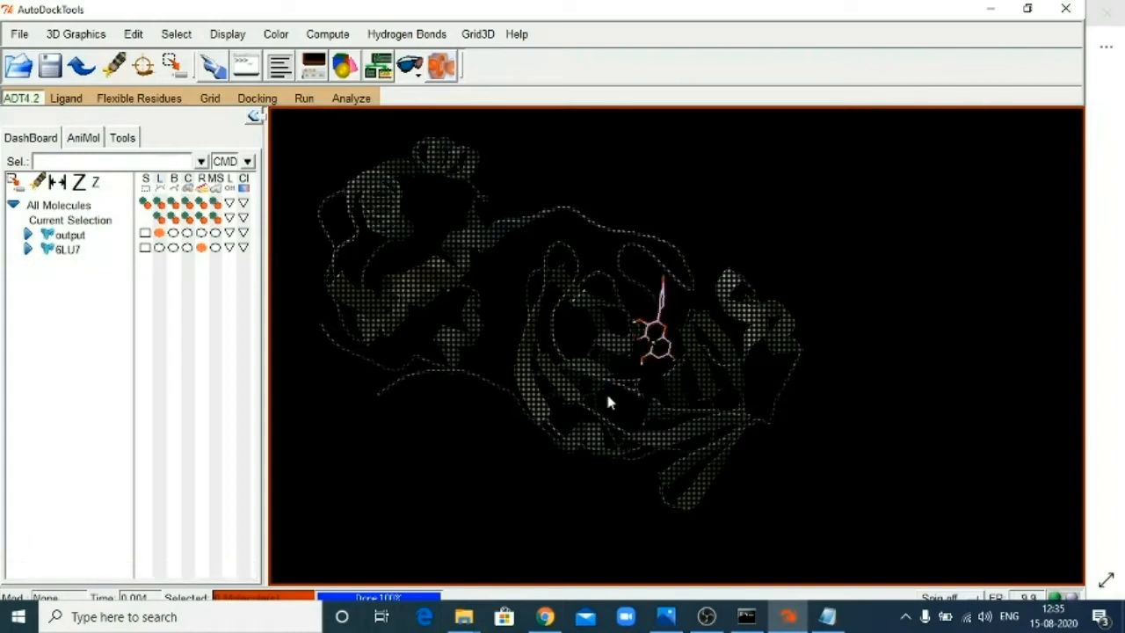
{"action": "key", "text": "Right"}
{"action": "key", "text": "Right"}
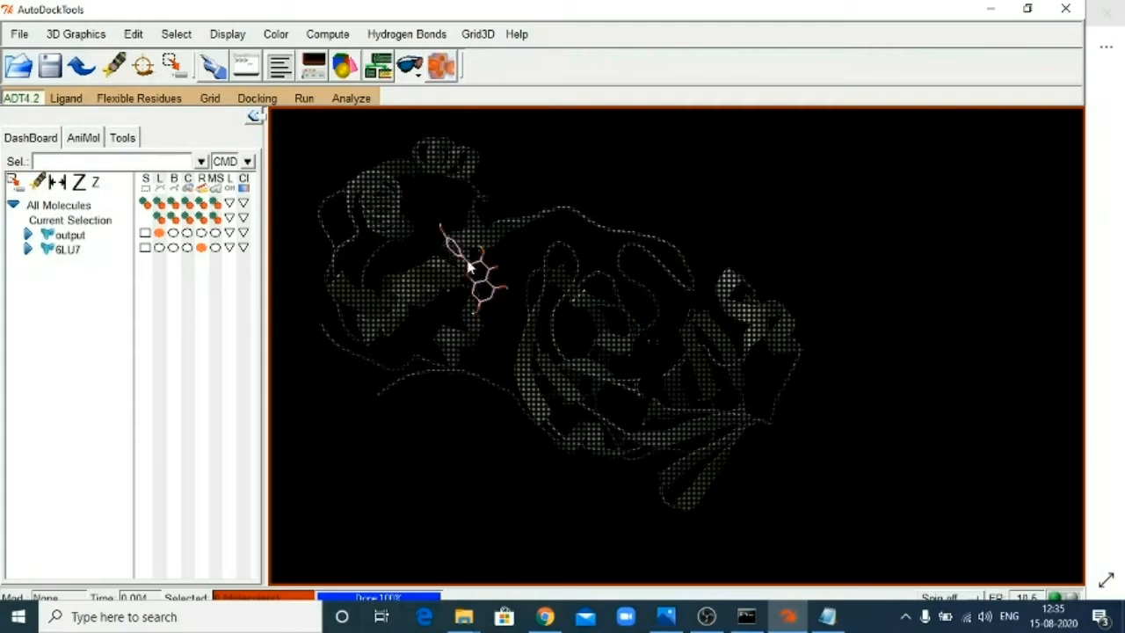
{"action": "key", "text": "Right"}
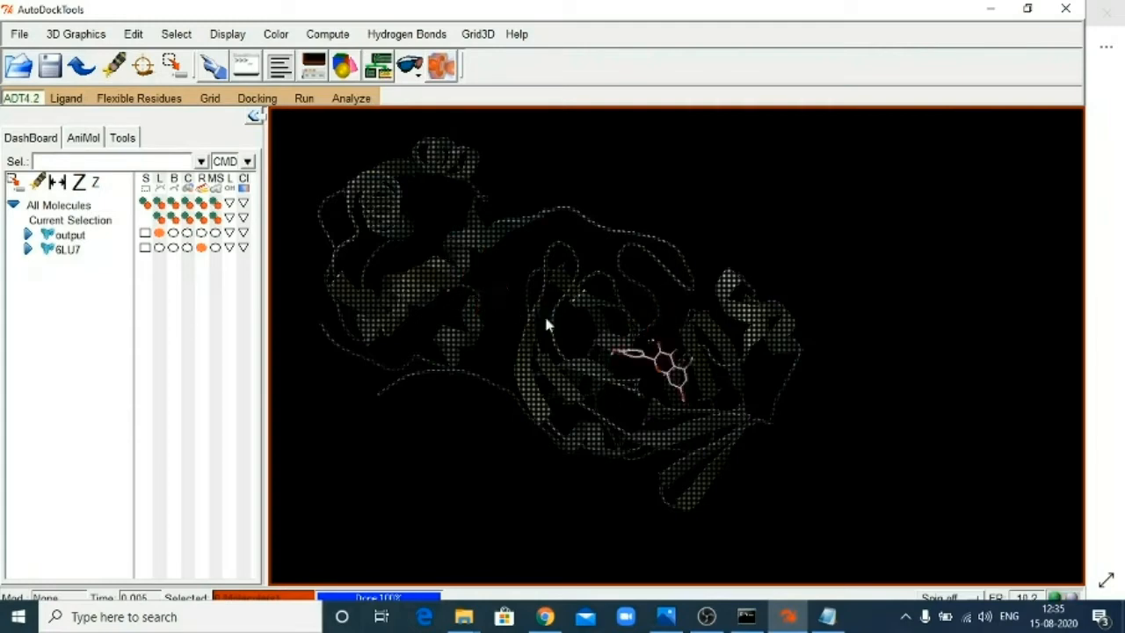
{"action": "key", "text": "Right"}
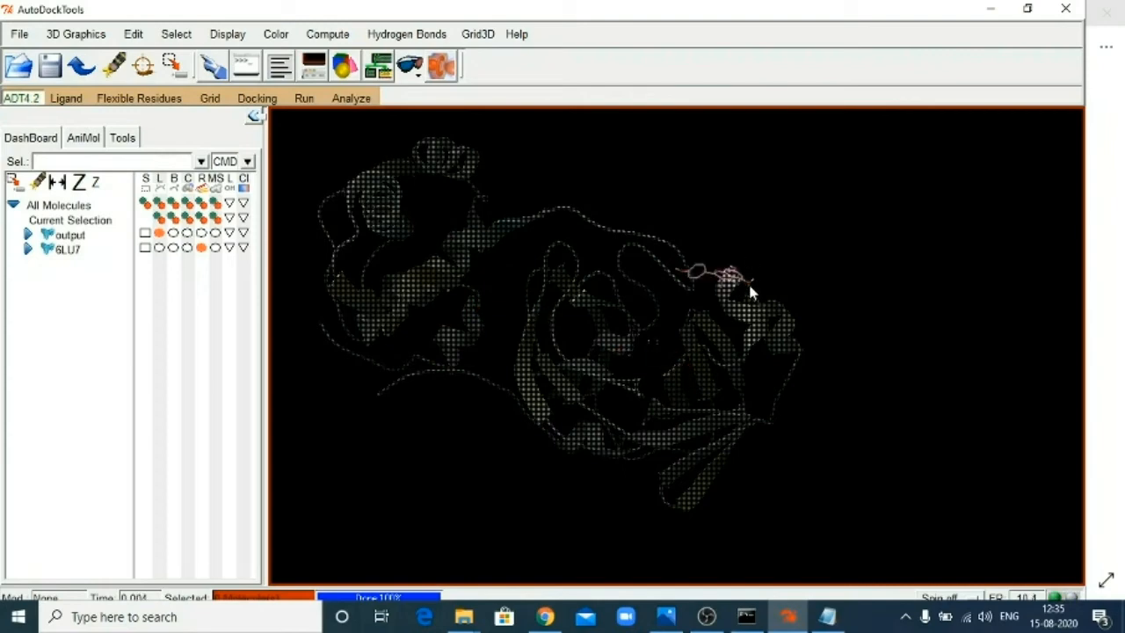
{"action": "key", "text": "Right"}
{"action": "key", "text": "Right"}
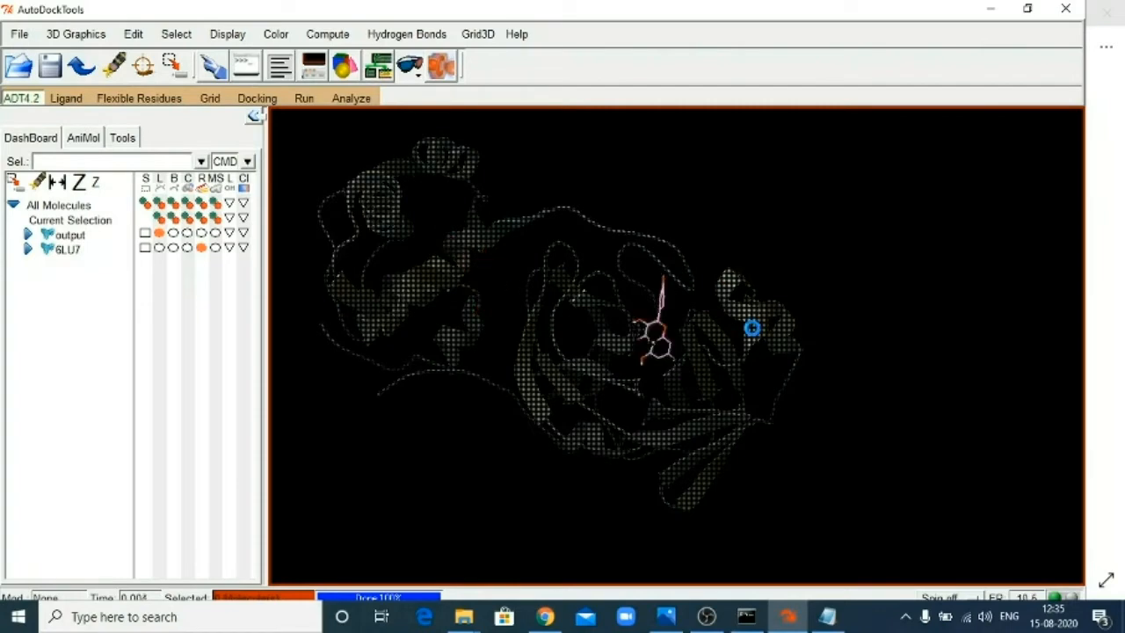
{"action": "key", "text": "Right"}
{"action": "key", "text": "Right"}
{"action": "key", "text": "Right"}
{"action": "key", "text": "Right"}
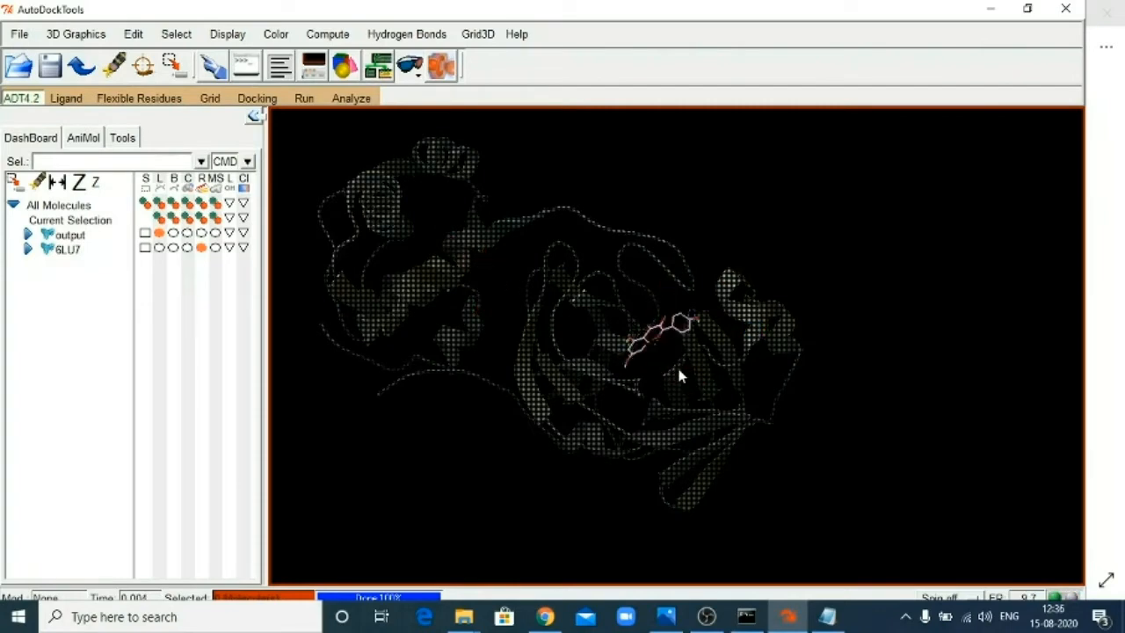
- Show the docked ligand's binding-site interactions with 6LU7 and dismiss the hydrogen-bond sphere settings
{"action": "scroll", "coordinate": [678, 376], "scroll_direction": "up", "scroll_amount": 10, "text": "ctrl"}
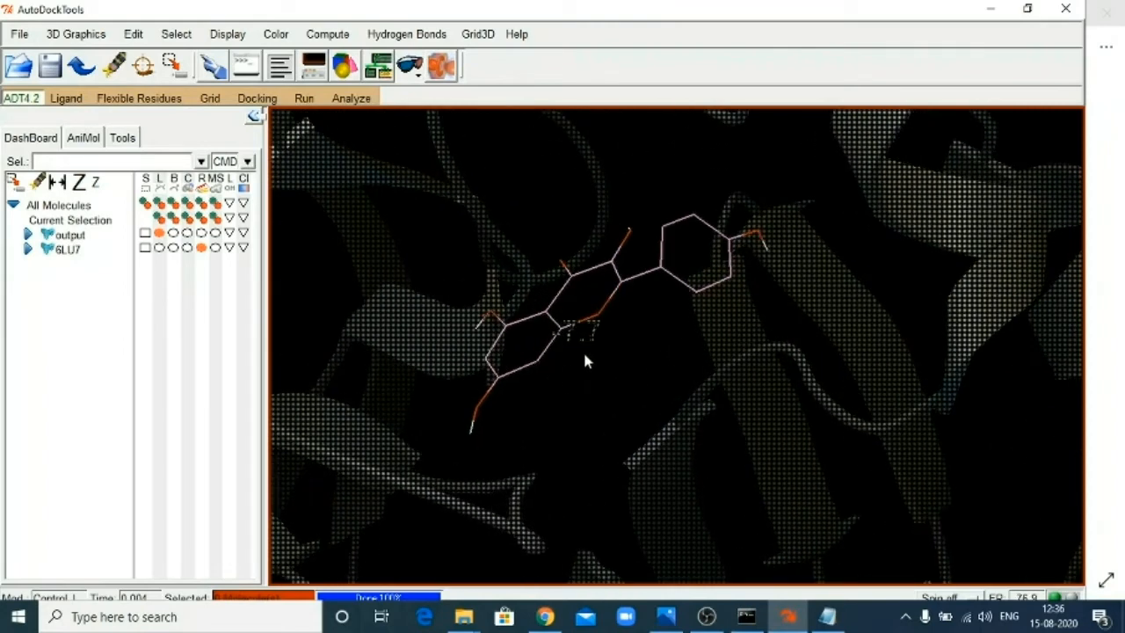
{"action": "scroll", "coordinate": [587, 353], "scroll_direction": "up", "scroll_amount": 3, "text": "ctrl"}
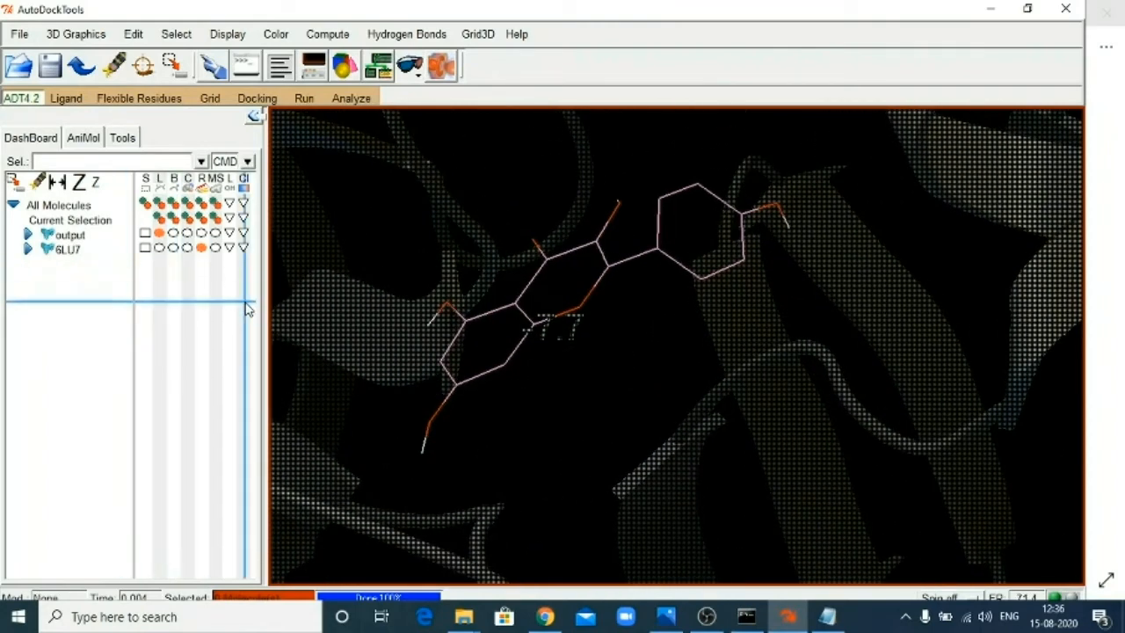
{"action": "left_click", "coordinate": [352, 99]}
{"action": "mouse_move", "coordinate": [378, 134]}
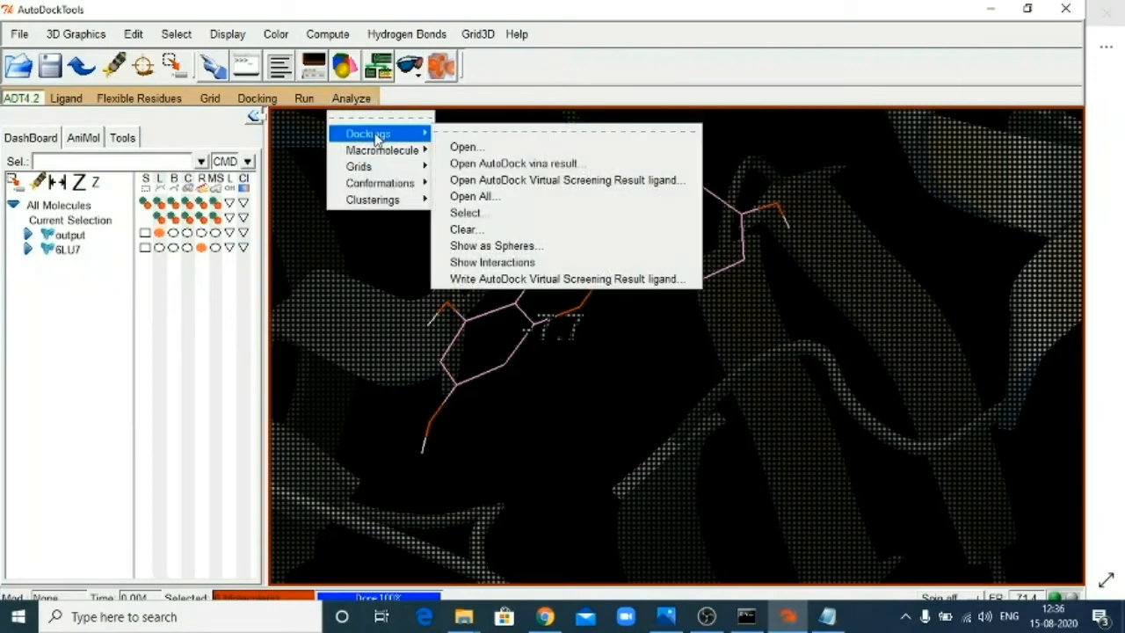
{"action": "left_click", "coordinate": [490, 264]}
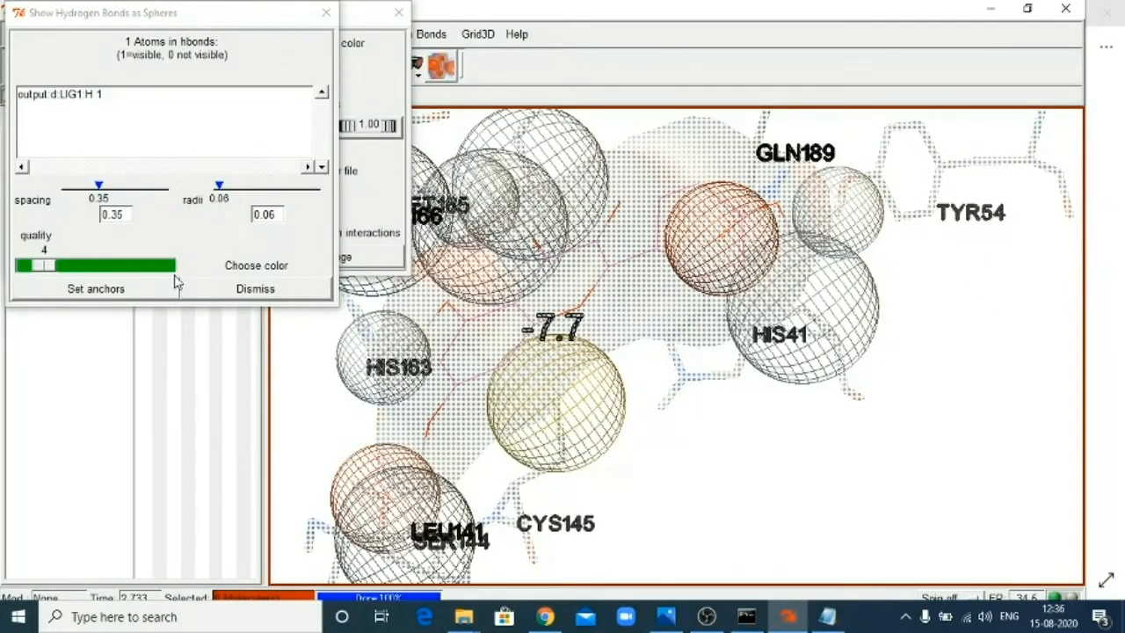
{"action": "left_click", "coordinate": [239, 289]}
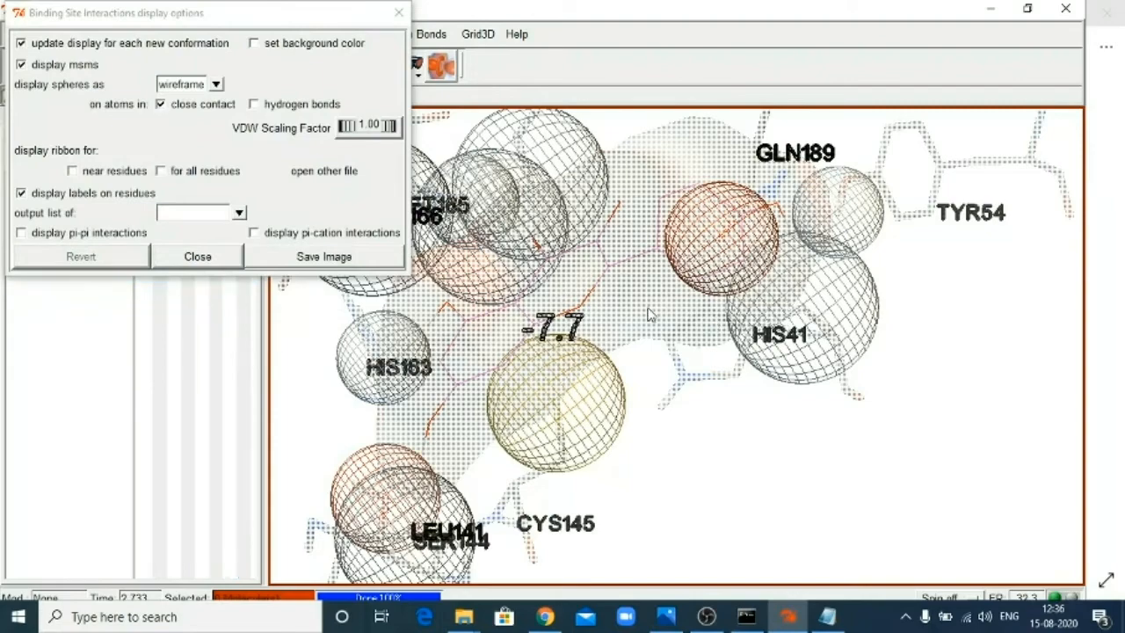
- Examine the labelled residues and contact spheres around the ligand from several angles, and close the interaction display options
{"action": "scroll", "coordinate": [638, 305], "scroll_direction": "down", "scroll_amount": 4, "text": "ctrl"}
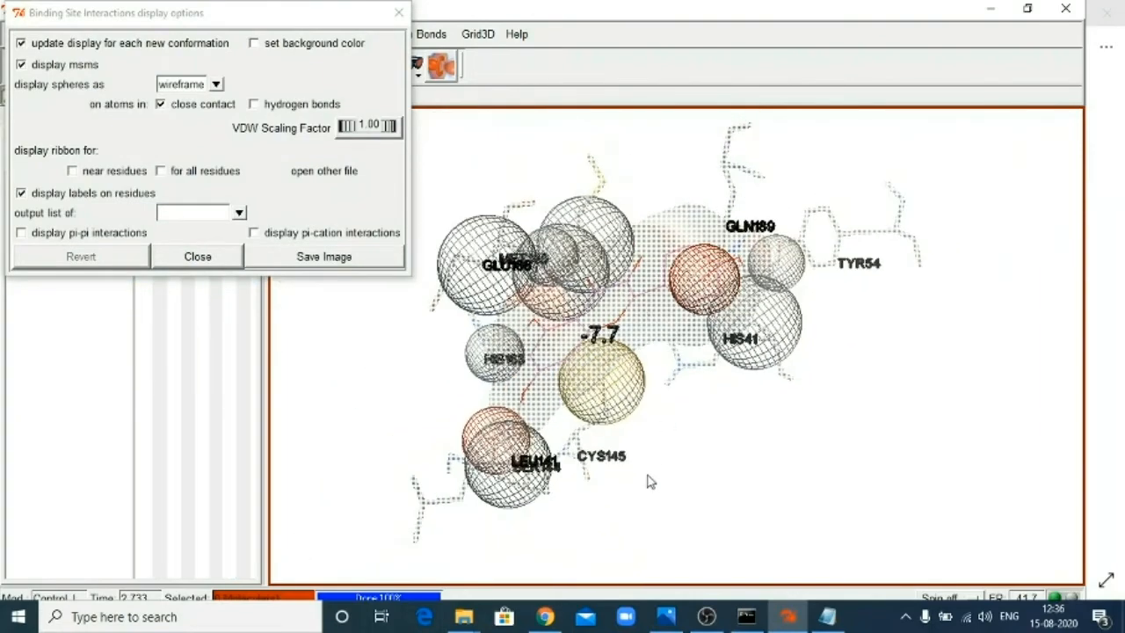
{"action": "right_click_drag", "start_coordinate": [927, 237], "coordinate": [949, 287]}
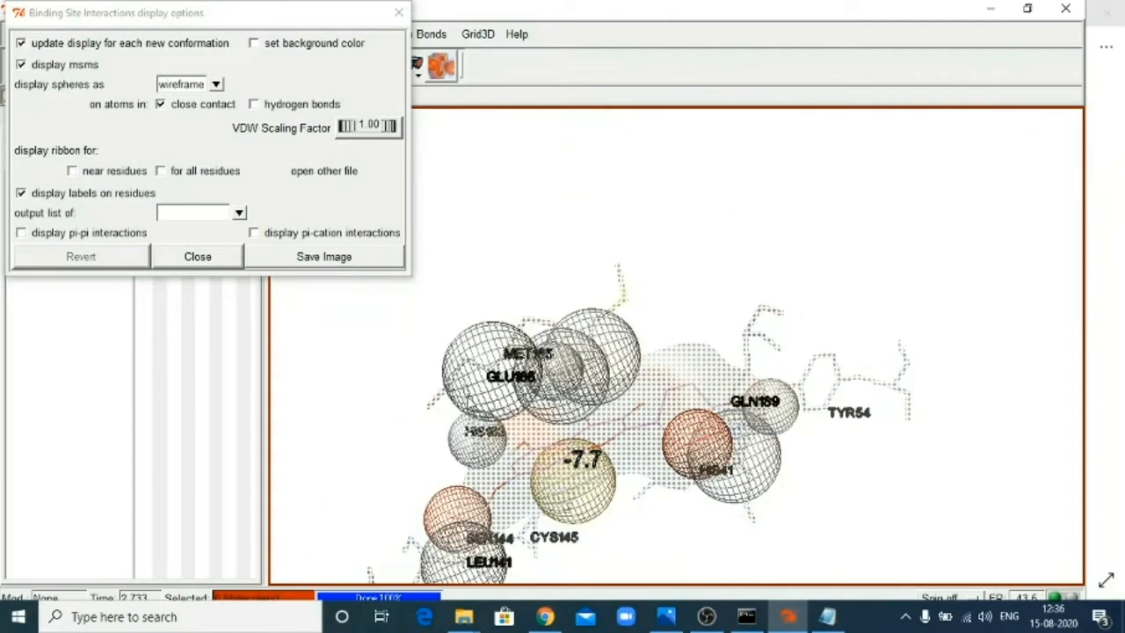
{"action": "left_click_drag", "start_coordinate": [471, 402], "coordinate": [797, 412]}
{"action": "left_click_drag", "start_coordinate": [892, 422], "coordinate": [948, 400]}
{"action": "right_click_drag", "start_coordinate": [639, 267], "coordinate": [699, 350]}
{"action": "scroll", "coordinate": [697, 348], "scroll_direction": "up", "scroll_amount": 3}
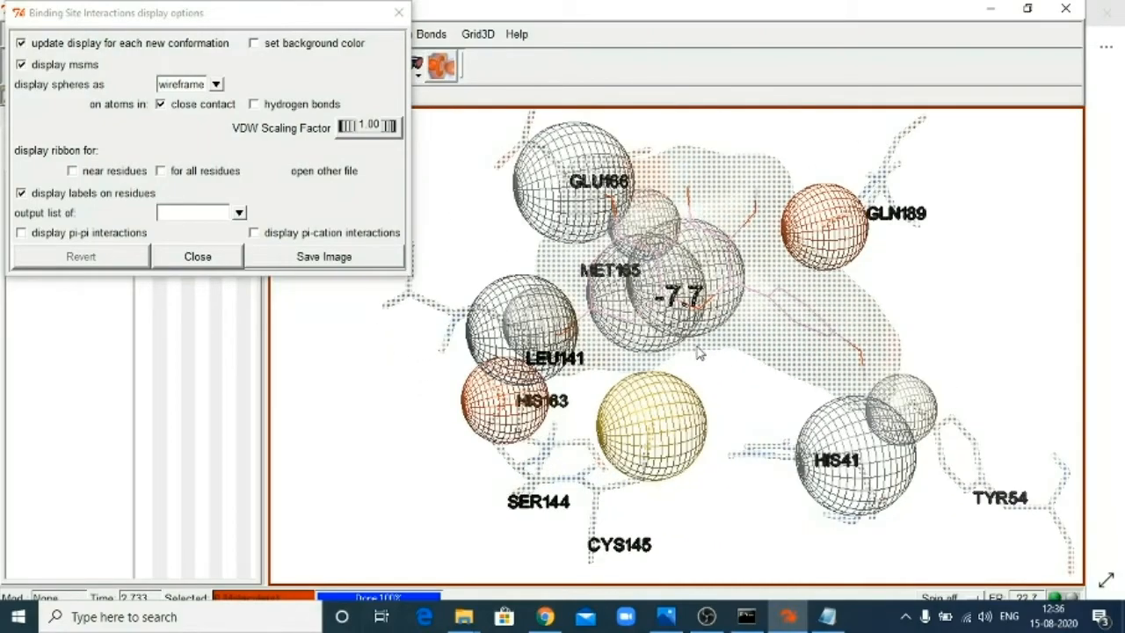
{"action": "scroll", "coordinate": [700, 351], "scroll_direction": "down", "scroll_amount": 1}
{"action": "left_click_drag", "start_coordinate": [713, 362], "coordinate": [670, 360]}
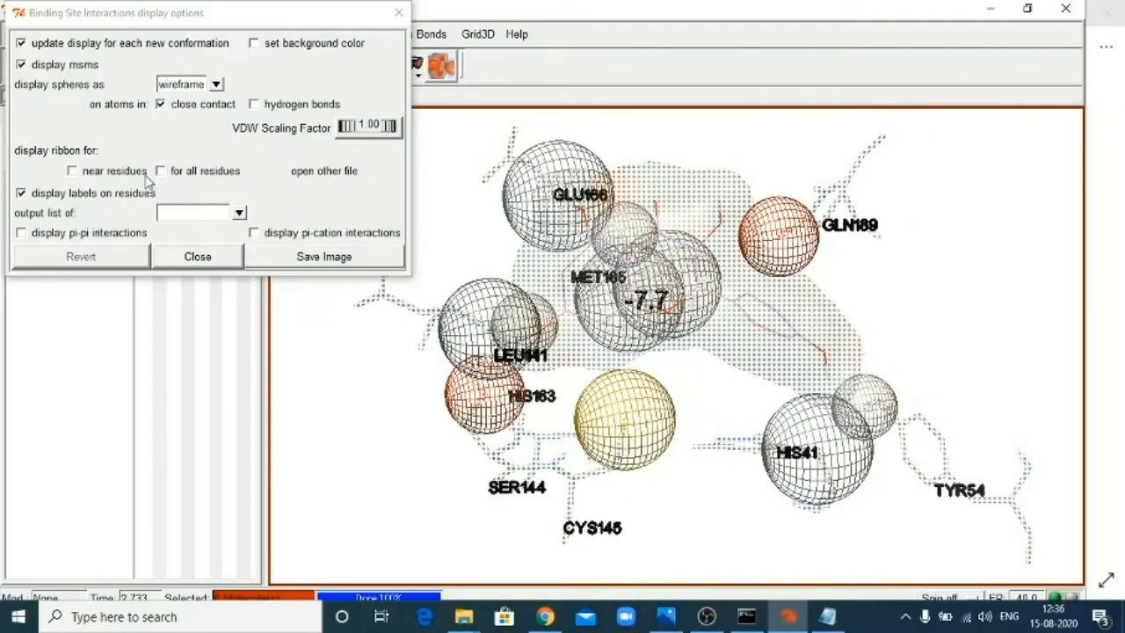
{"action": "left_click", "coordinate": [199, 257]}
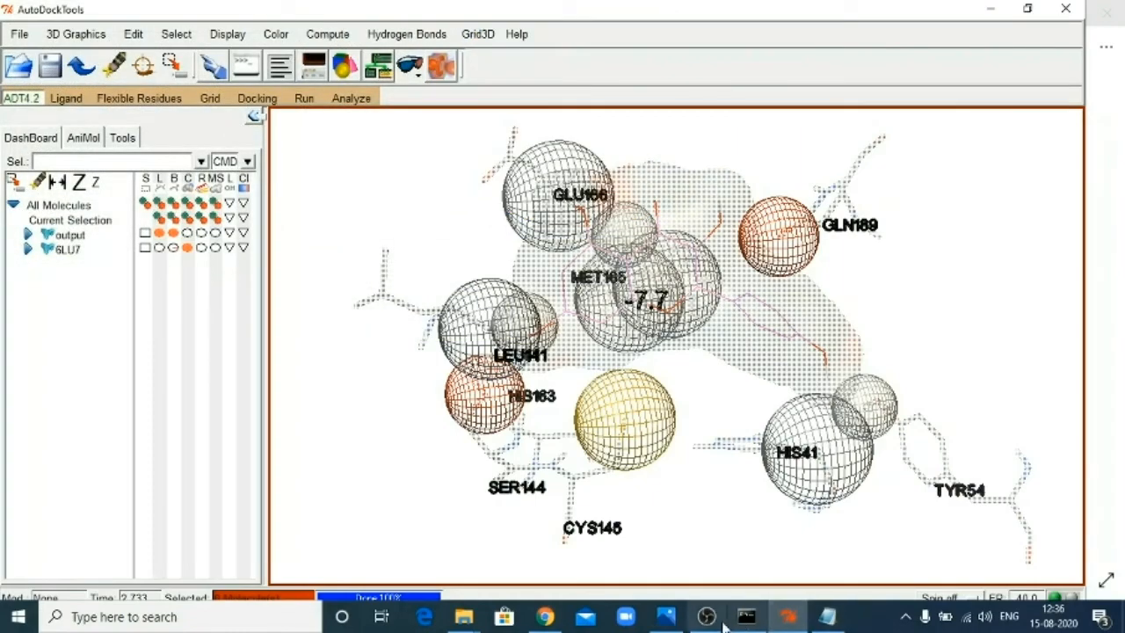
- Minimize AutoDockTools and the open folder windows, and open the Result Analysis document from the desktop in Word
{"action": "left_click", "coordinate": [991, 9]}
{"action": "left_click", "coordinate": [1035, 11]}
{"action": "left_click", "coordinate": [1034, 11]}
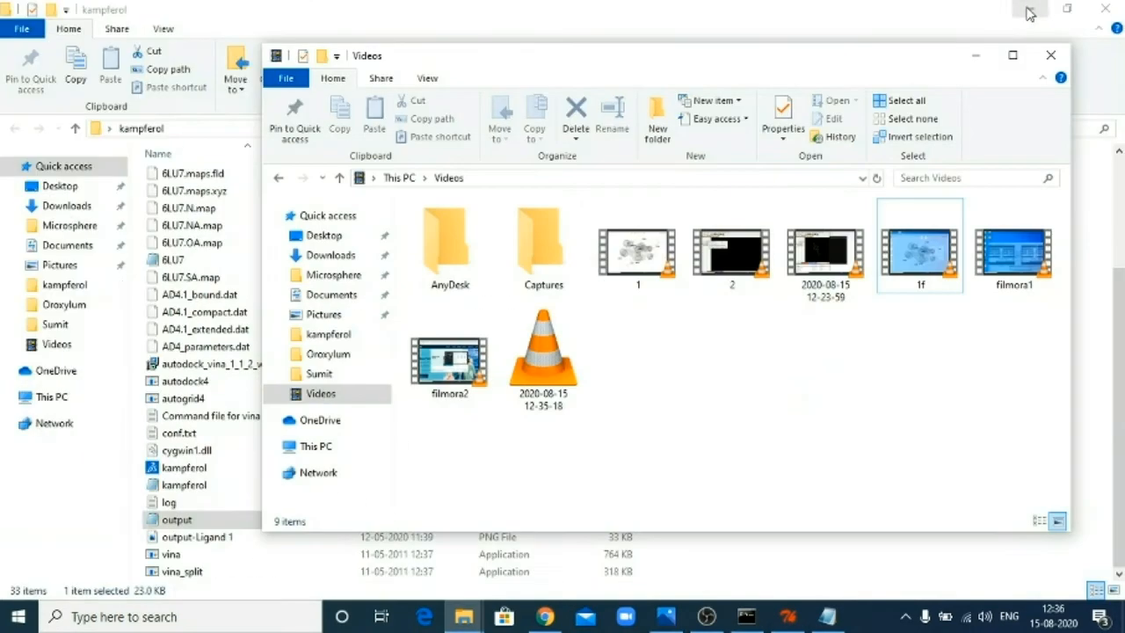
{"action": "left_click", "coordinate": [1028, 11]}
{"action": "left_click", "coordinate": [975, 54]}
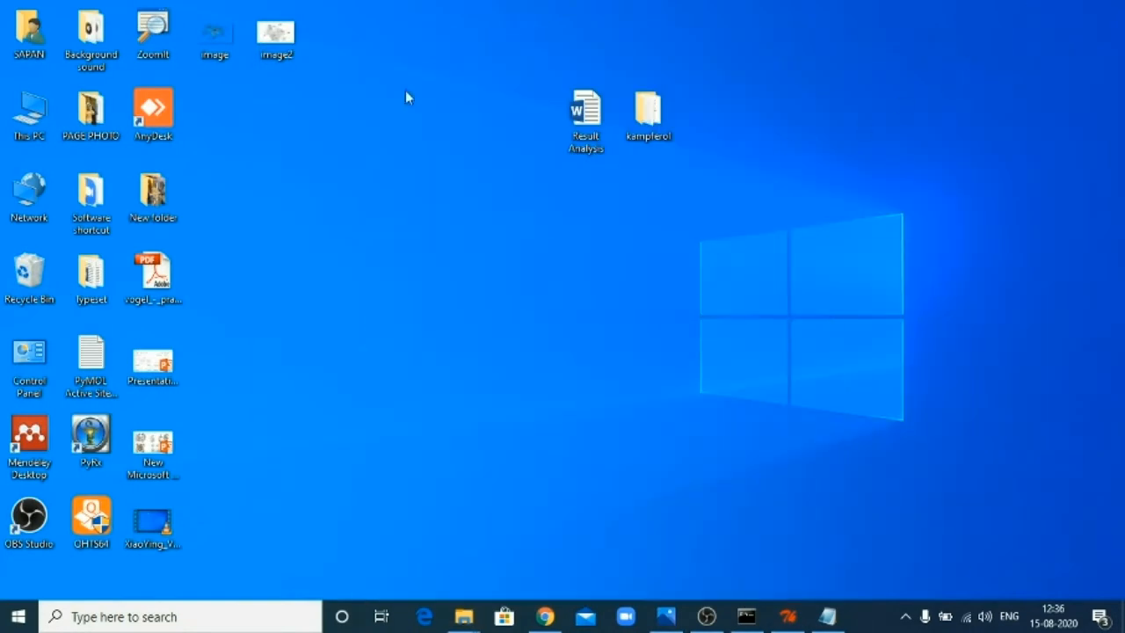
{"action": "double_click", "coordinate": [587, 121]}
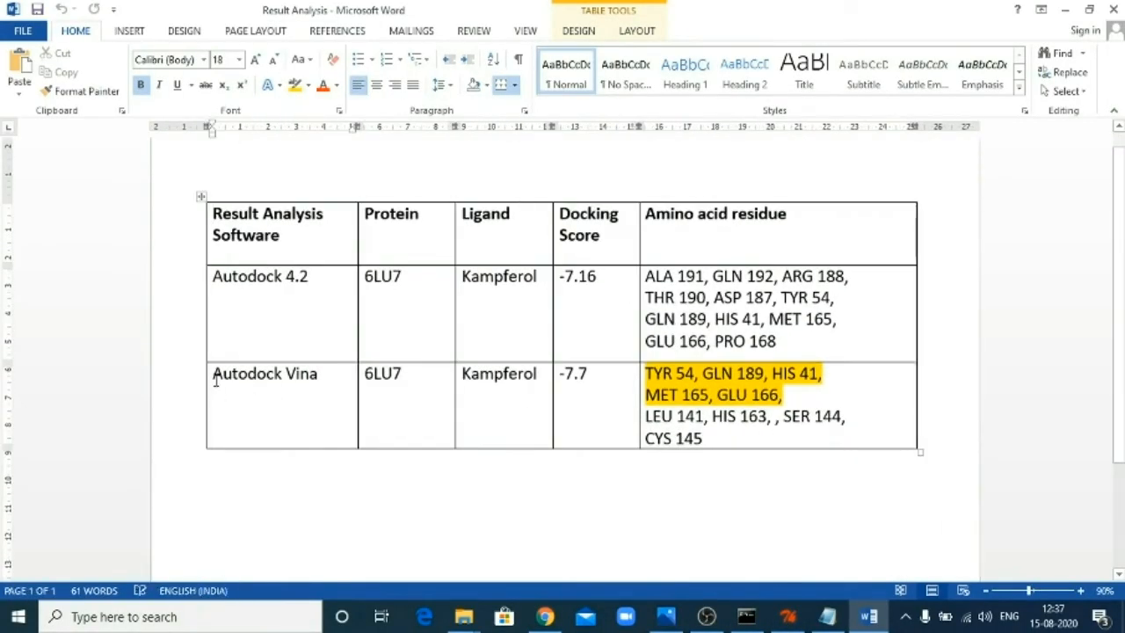
- Select the docking score in the Autodock Vina row and enlarge the results table for comparison with Autodock 4.2
{"action": "left_click_drag", "start_coordinate": [213, 374], "coordinate": [591, 373]}
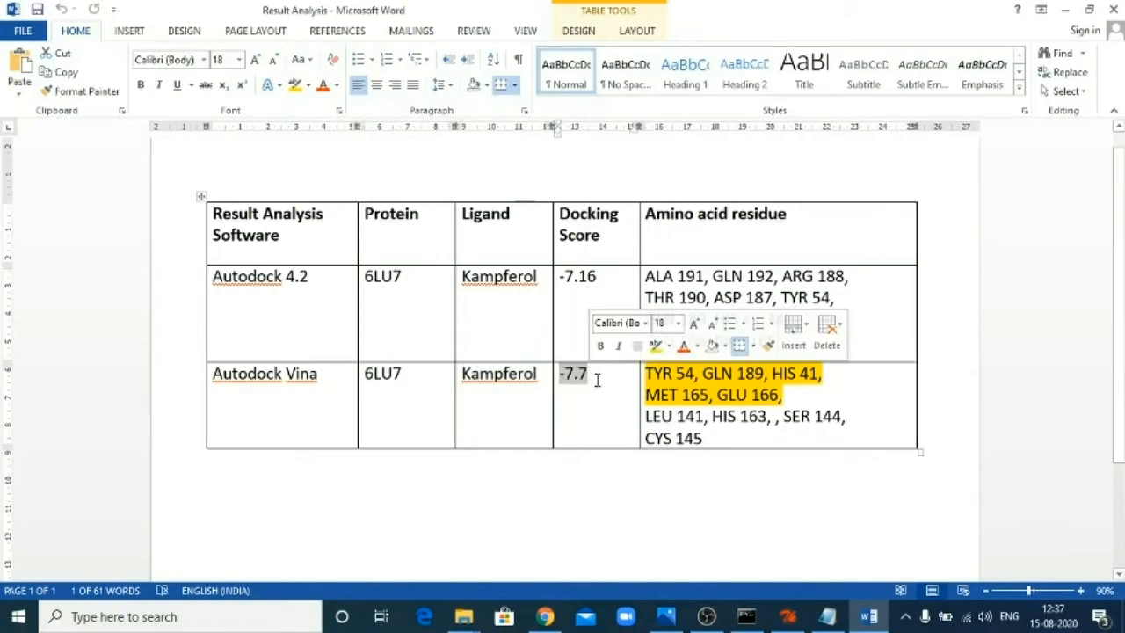
{"action": "scroll", "coordinate": [598, 384], "scroll_direction": "up", "scroll_amount": 3, "text": "ctrl"}
{"action": "scroll", "coordinate": [599, 384], "scroll_direction": "up", "scroll_amount": 1, "text": "ctrl"}
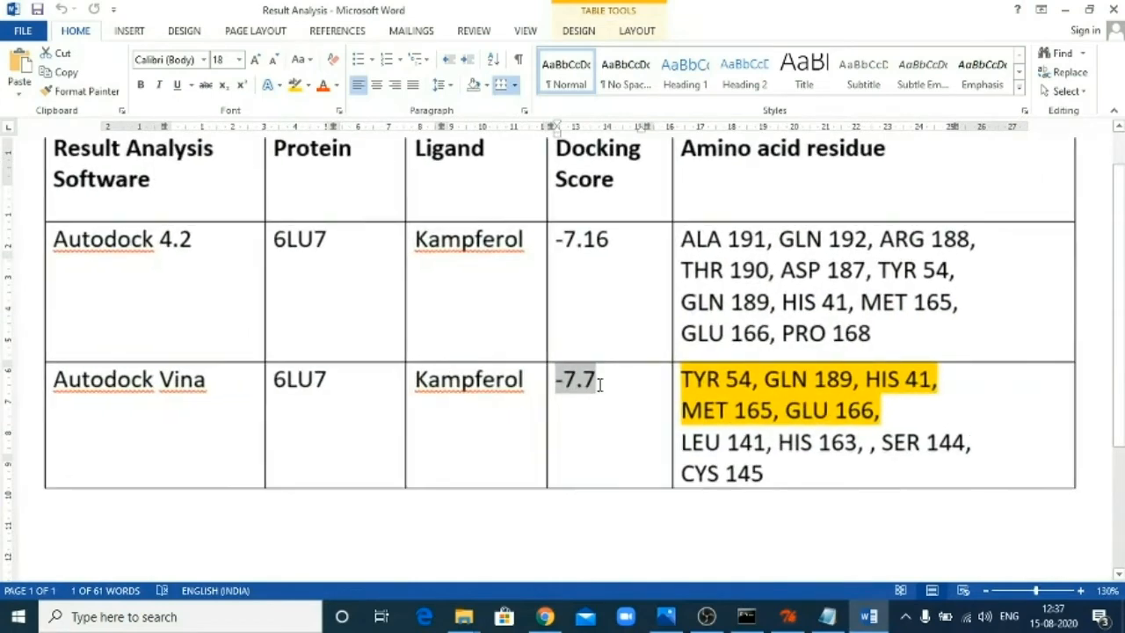